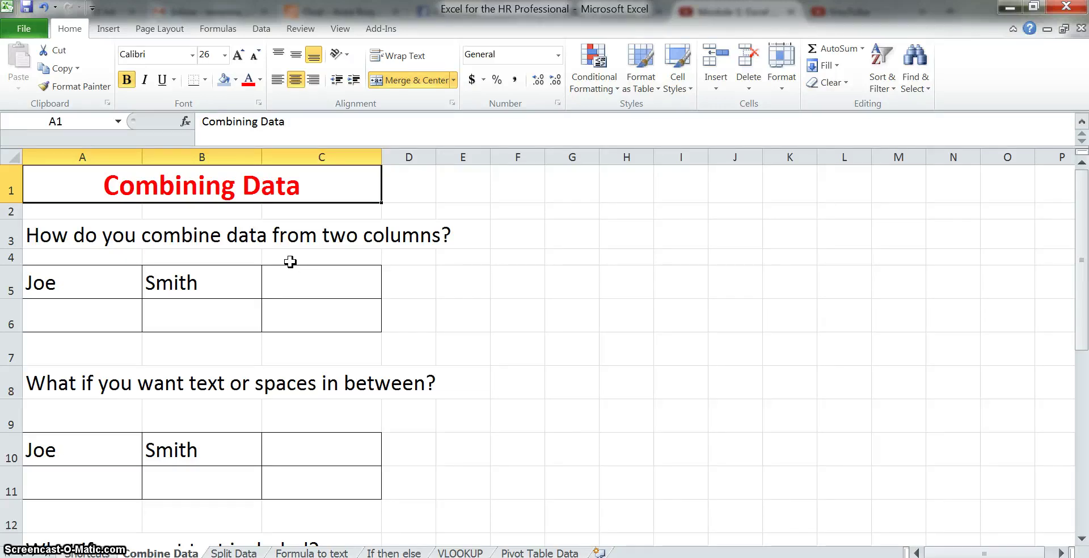
# Enter the formula =a5&b5 in C5 so it combines Joe and Smith into JoeSmith
pyautogui.click(326, 284)
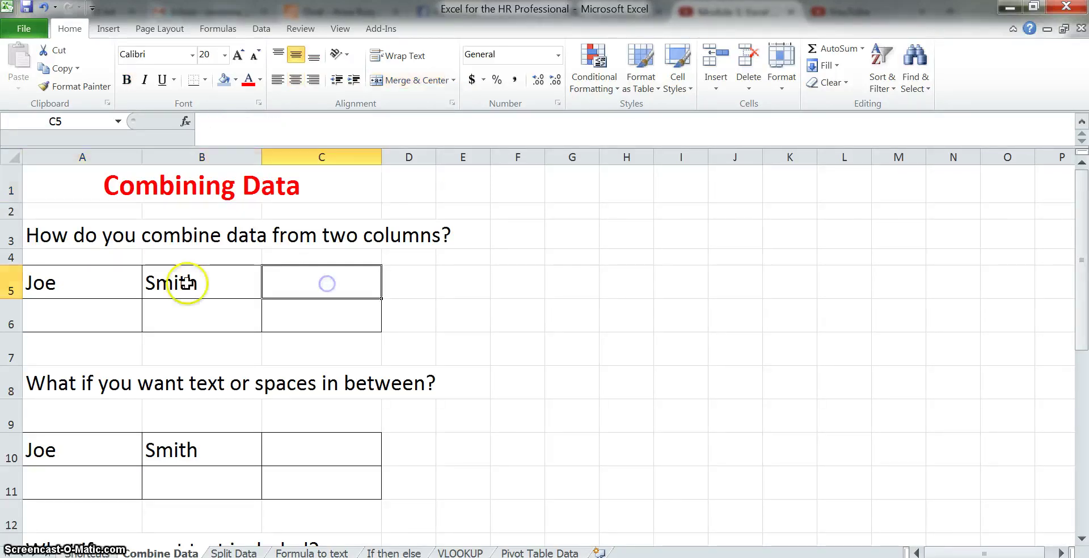
pyautogui.click(76, 282)
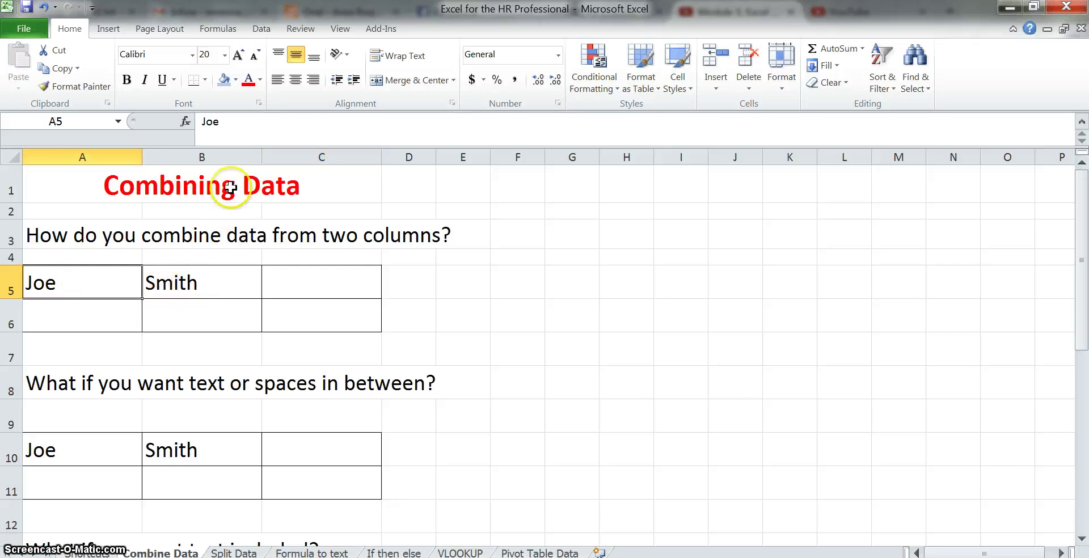
pyautogui.click(191, 291)
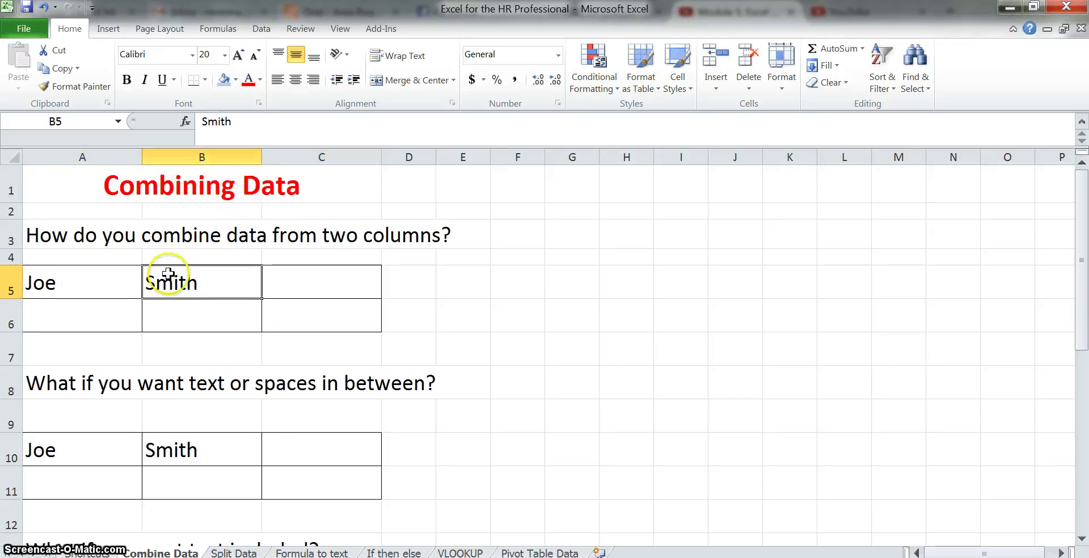
pyautogui.click(345, 283)
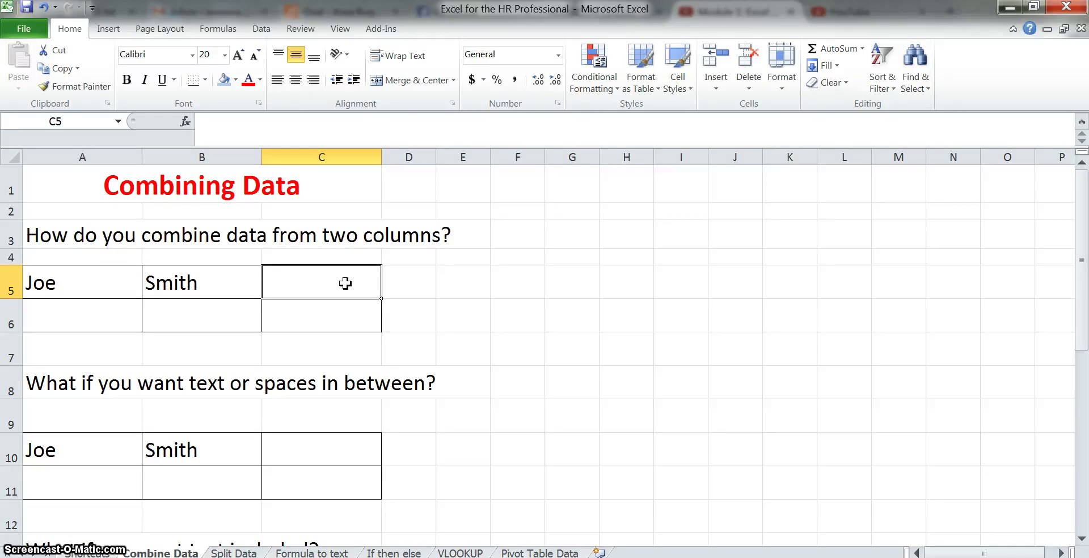
pyautogui.doubleClick(360, 284)
pyautogui.write('=')
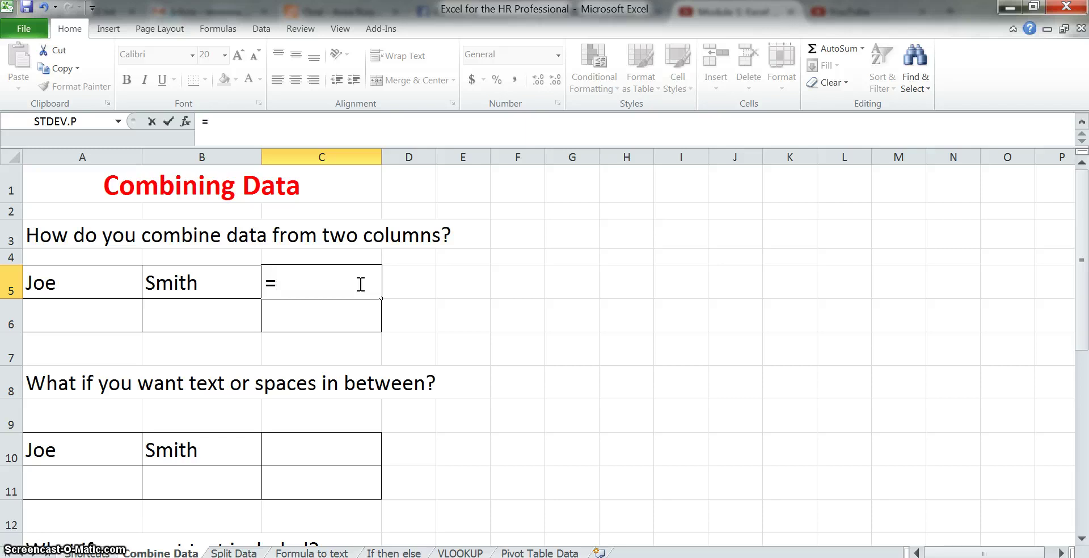
pyautogui.write('a5')
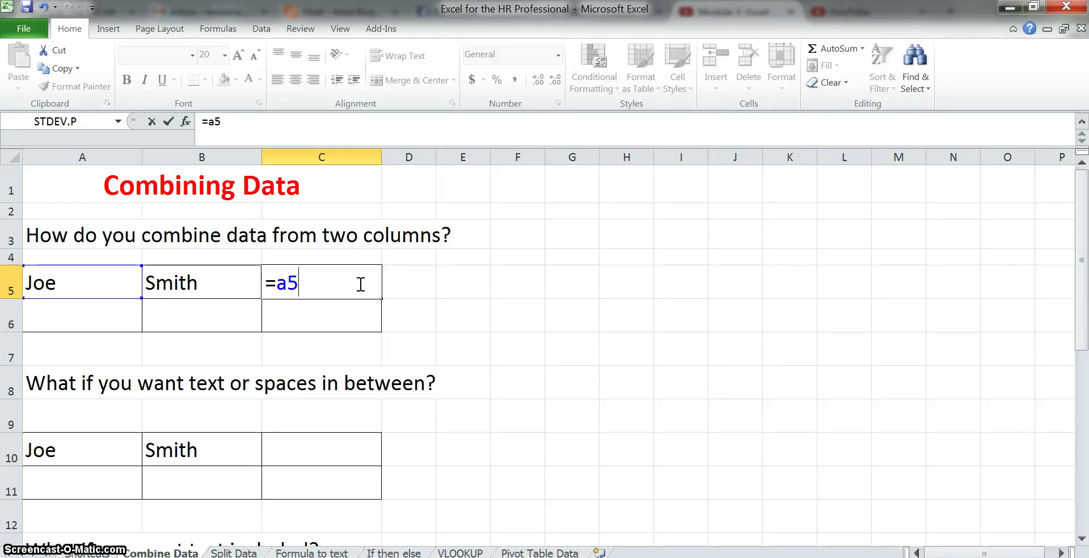
pyautogui.write('&')
pyautogui.write('b5')
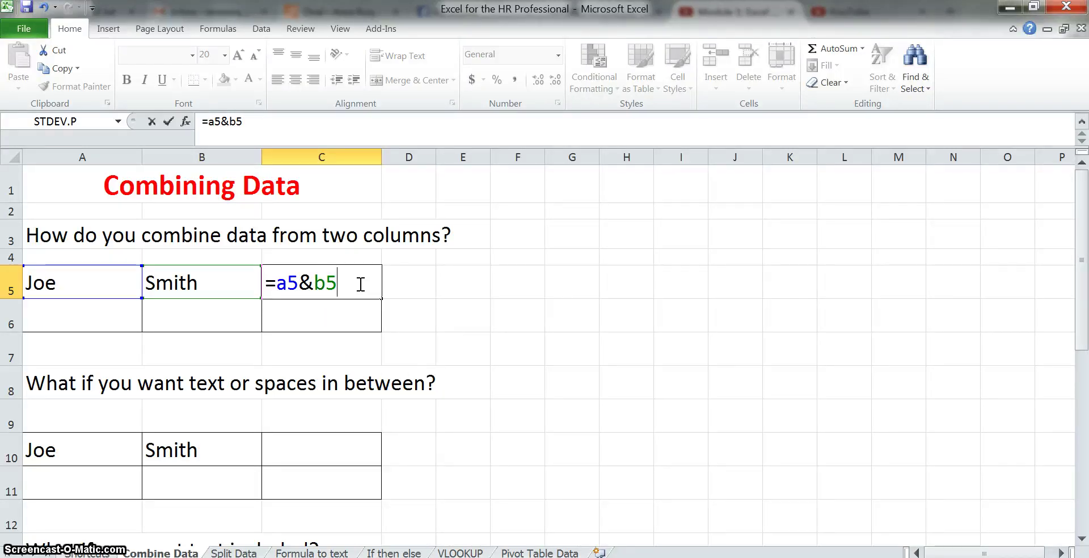
pyautogui.press('Return')
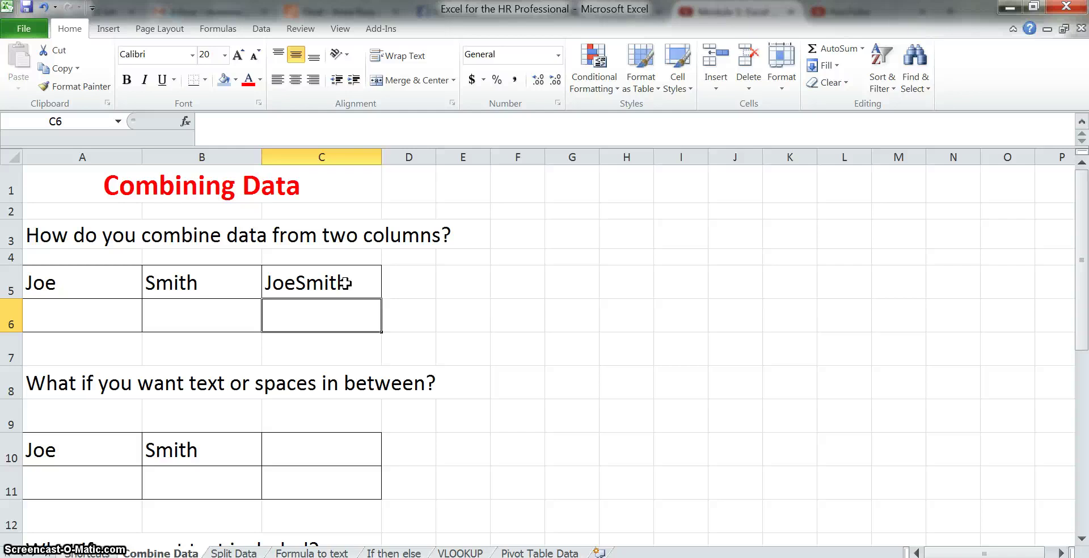
pyautogui.press('Down')
pyautogui.press('Down')
pyautogui.press('Down')
pyautogui.press('Down')
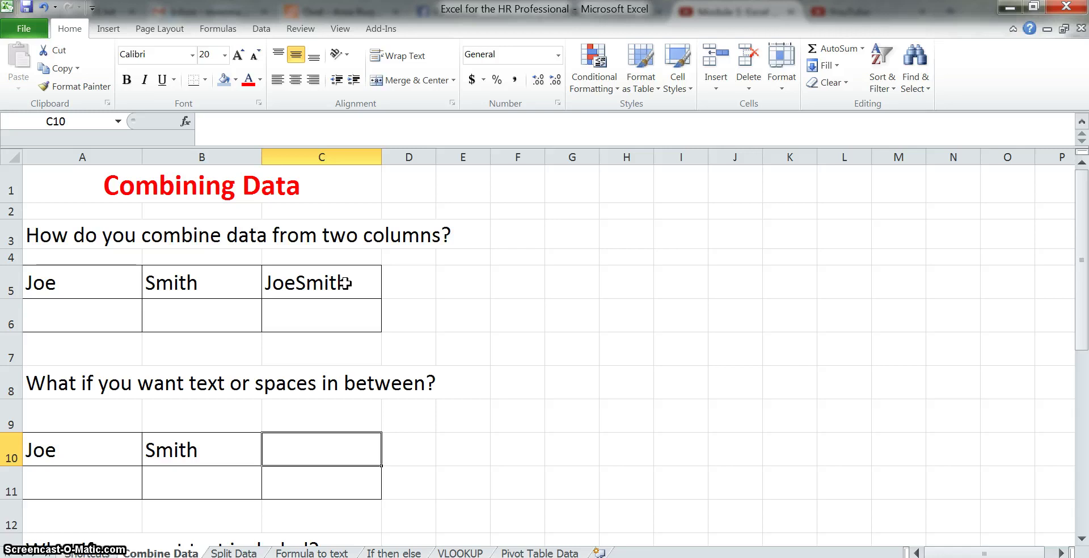
# Enter =A10&" "&B10 in C10 so it displays Joe Smith with a space
pyautogui.write('=')
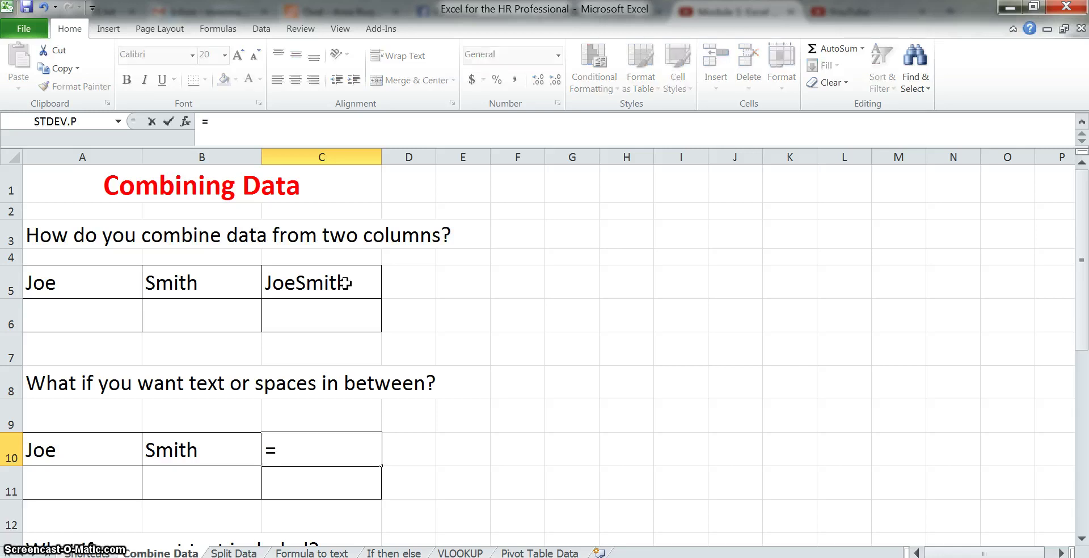
pyautogui.press('Left')
pyautogui.press('Left')
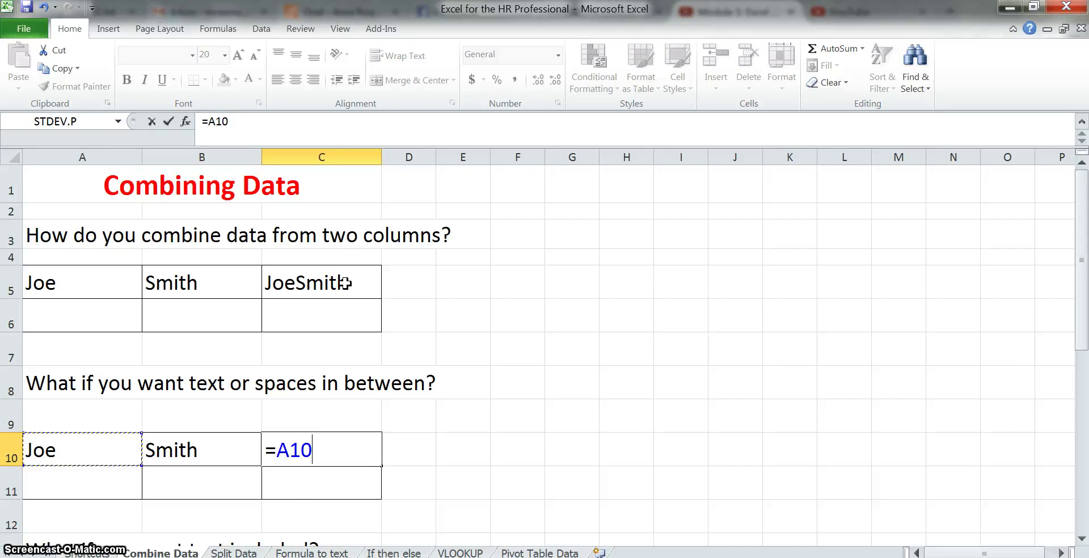
pyautogui.write('&')
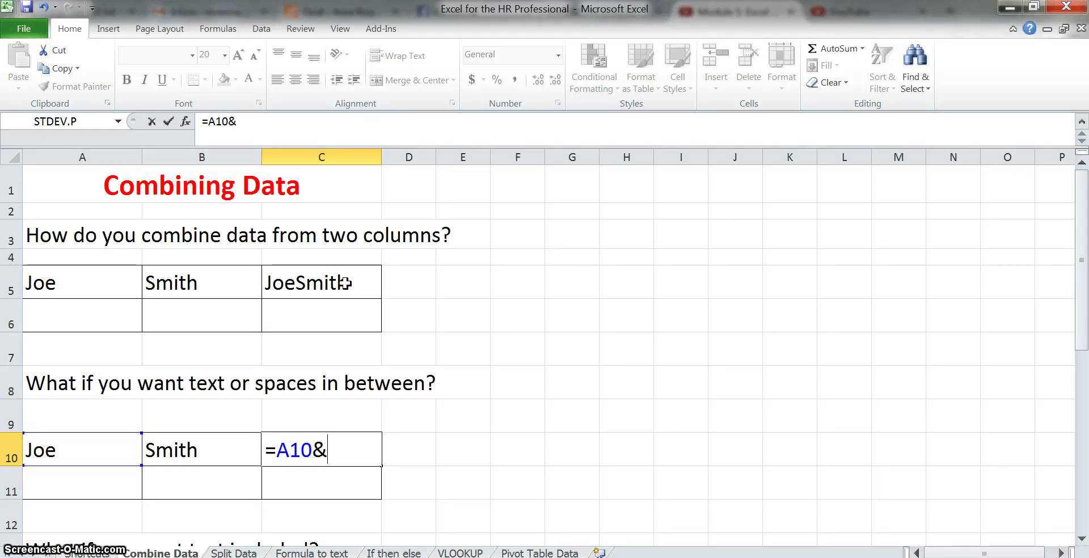
pyautogui.write('"')
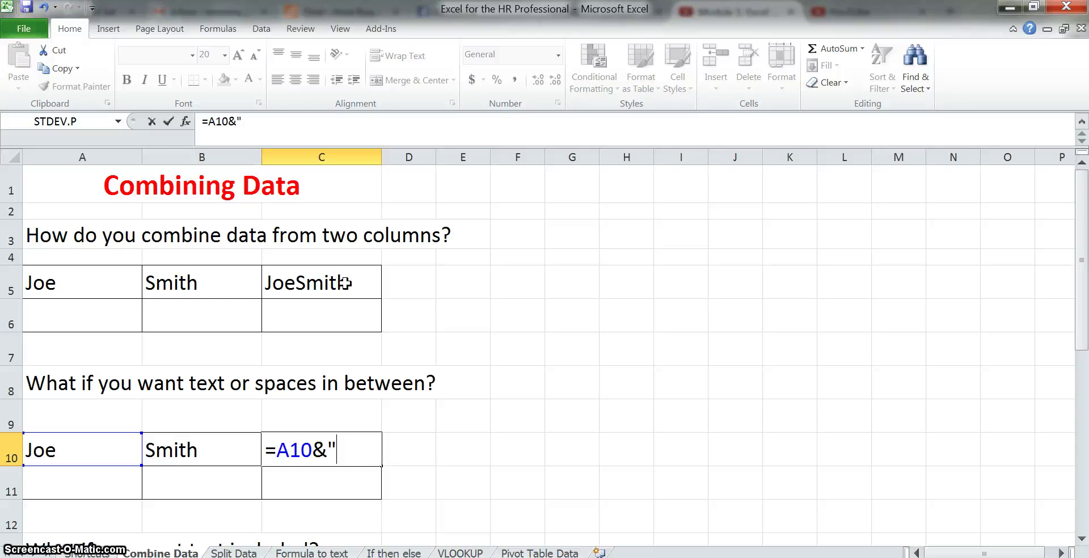
pyautogui.write('"&')
pyautogui.click(207, 452)
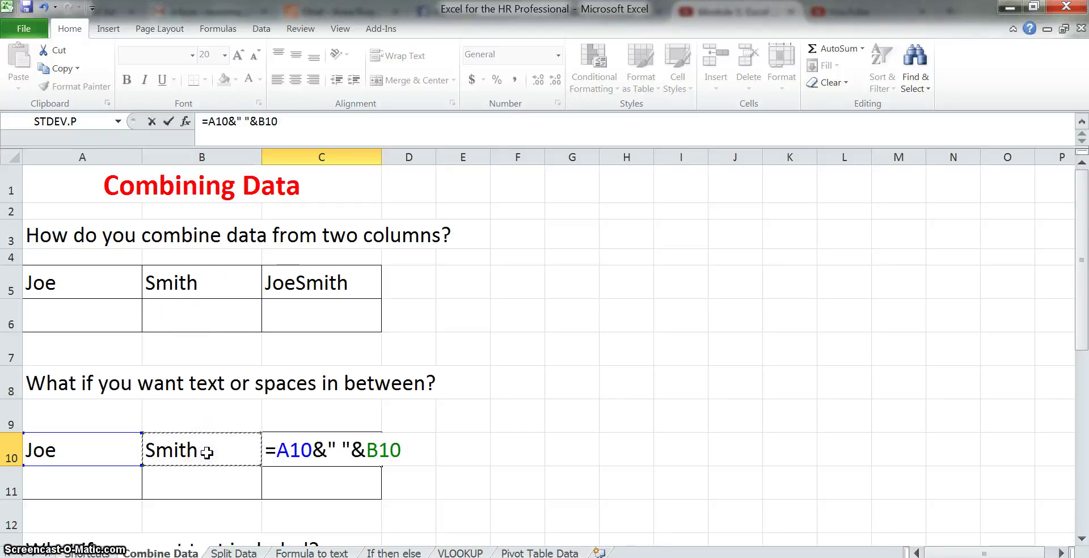
pyautogui.press('Return')
pyautogui.press('Up')
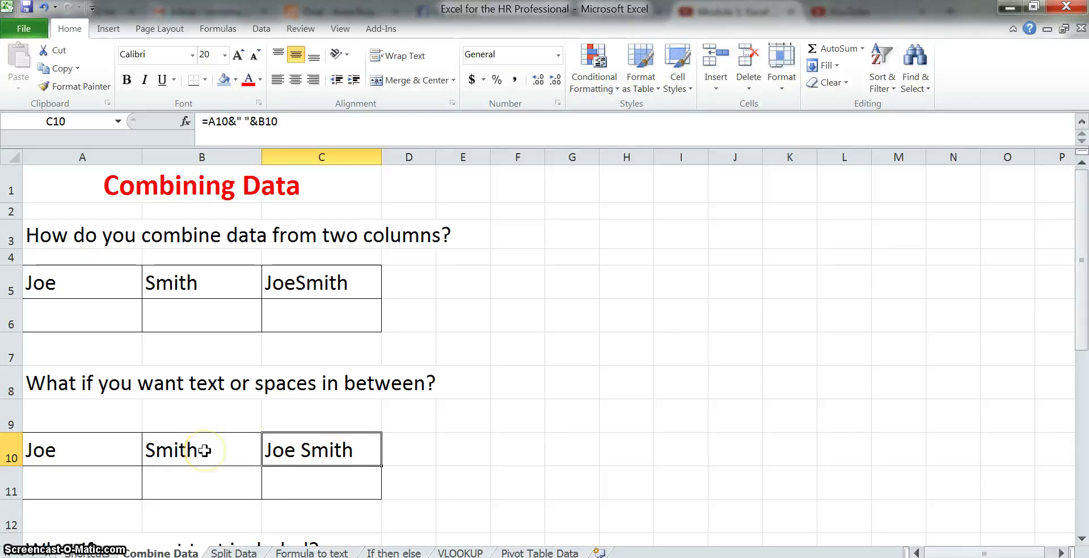
# Build the formula ="Mr. "&A15&" "&B15 in C15 to show Mr. Joe Smith
pyautogui.scroll(-3, 338, 449)
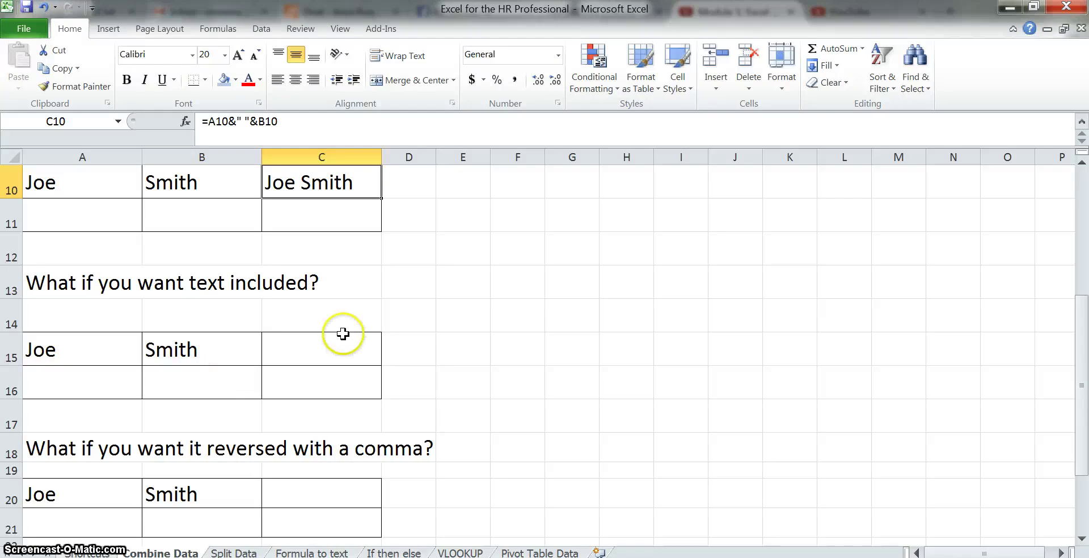
pyautogui.click(324, 343)
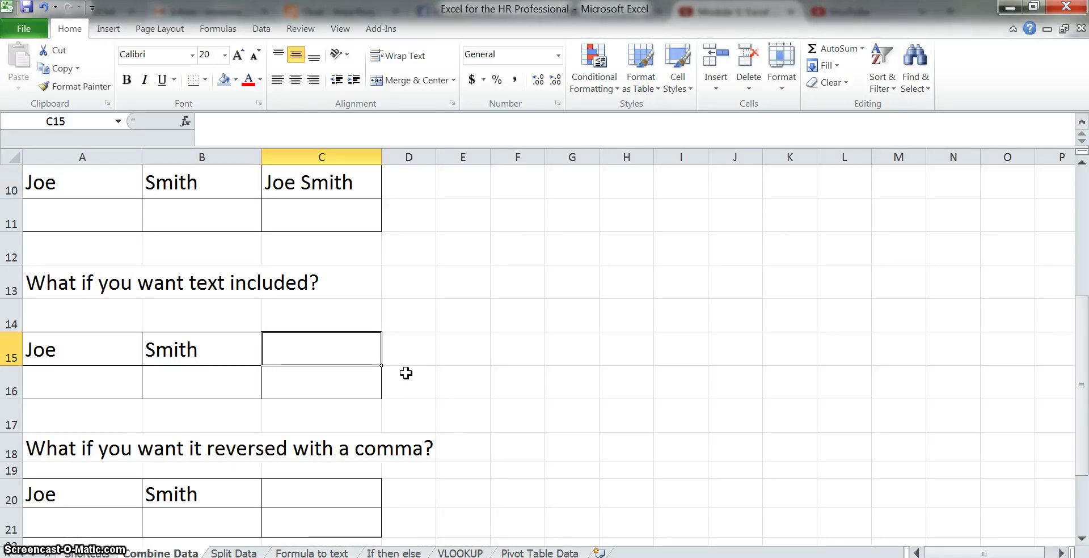
pyautogui.write('=')
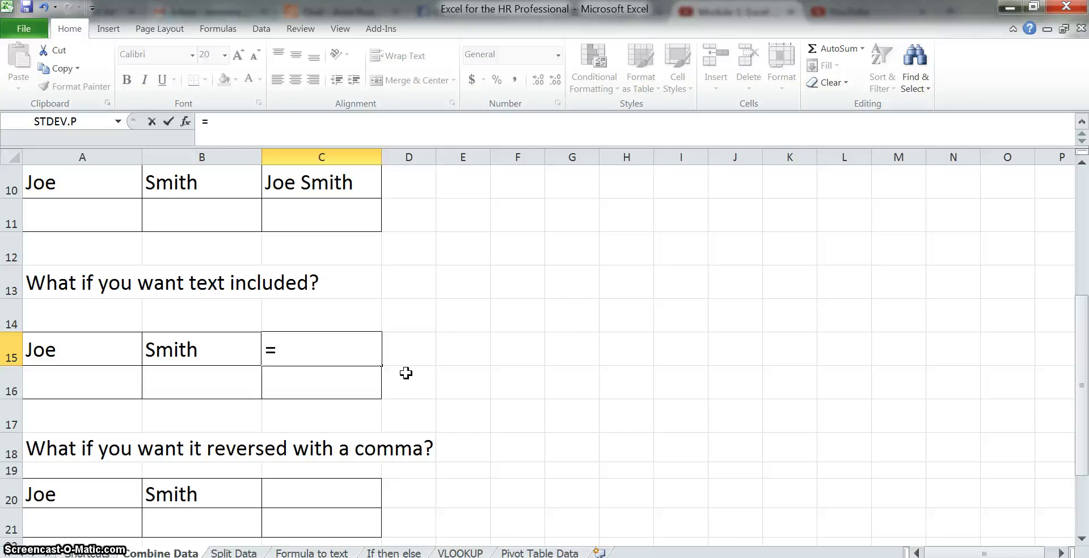
pyautogui.write('"Mr.')
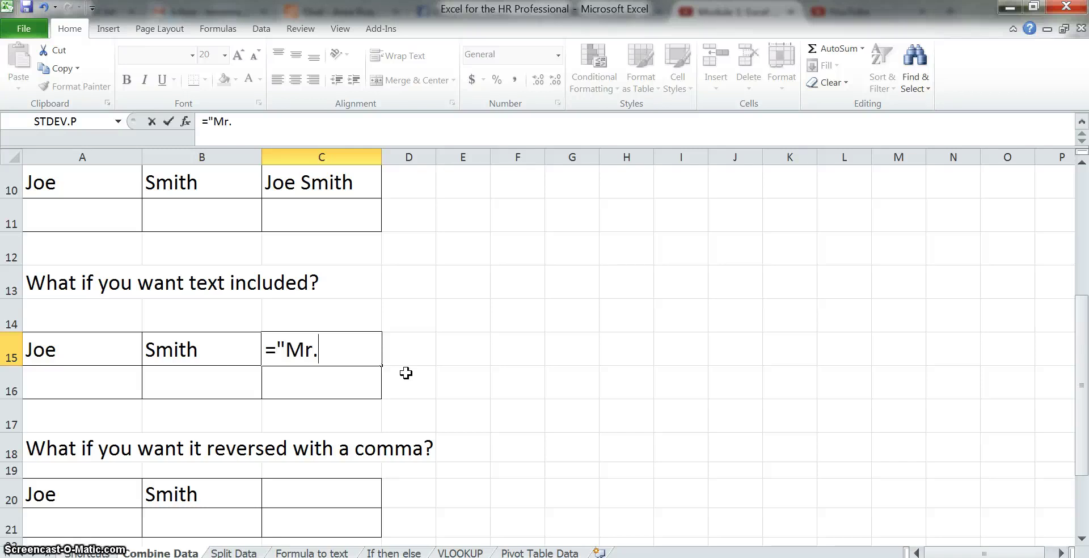
pyautogui.write(' "')
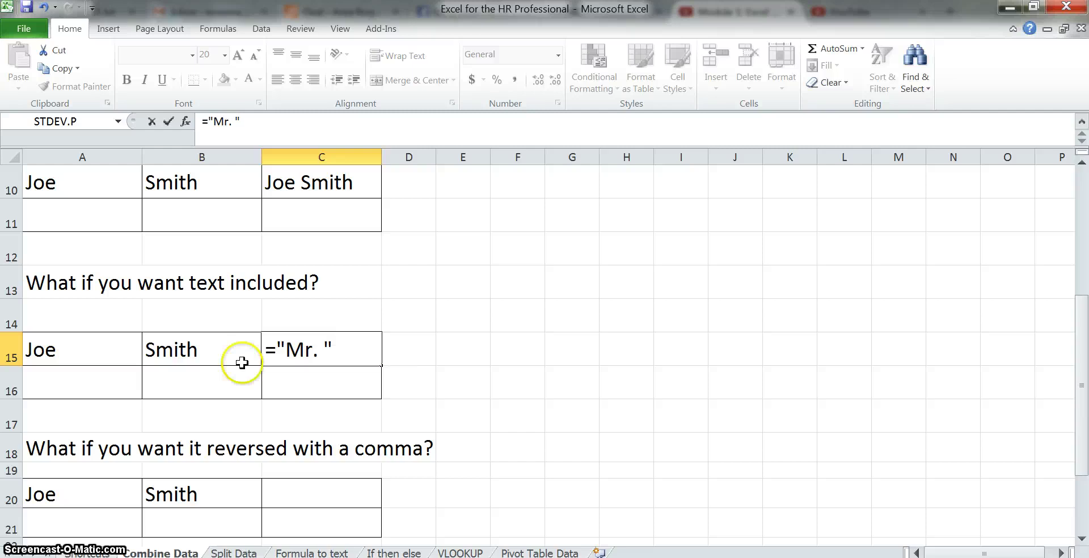
pyautogui.click(94, 355)
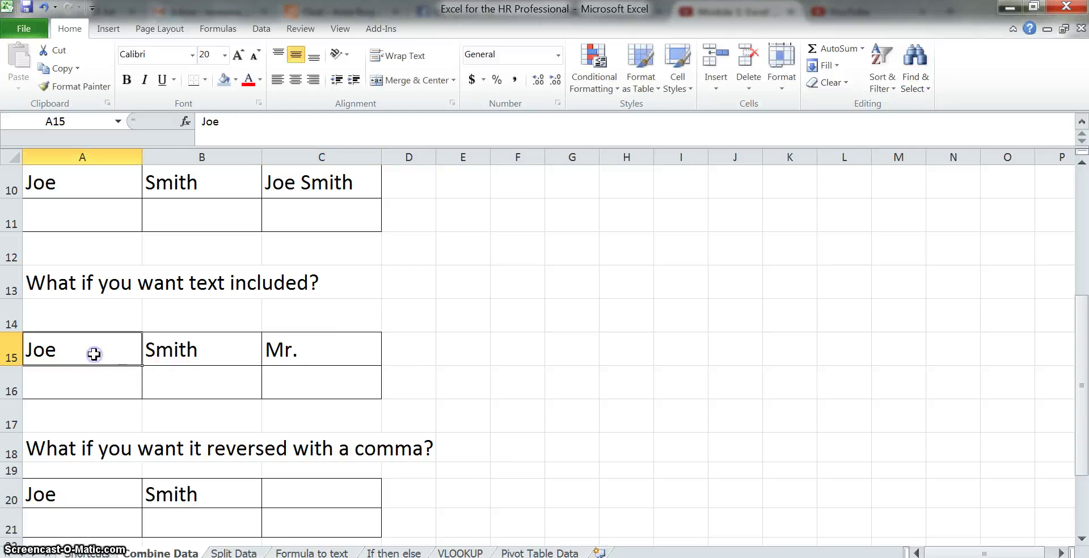
pyautogui.click(326, 348)
pyautogui.click(290, 126)
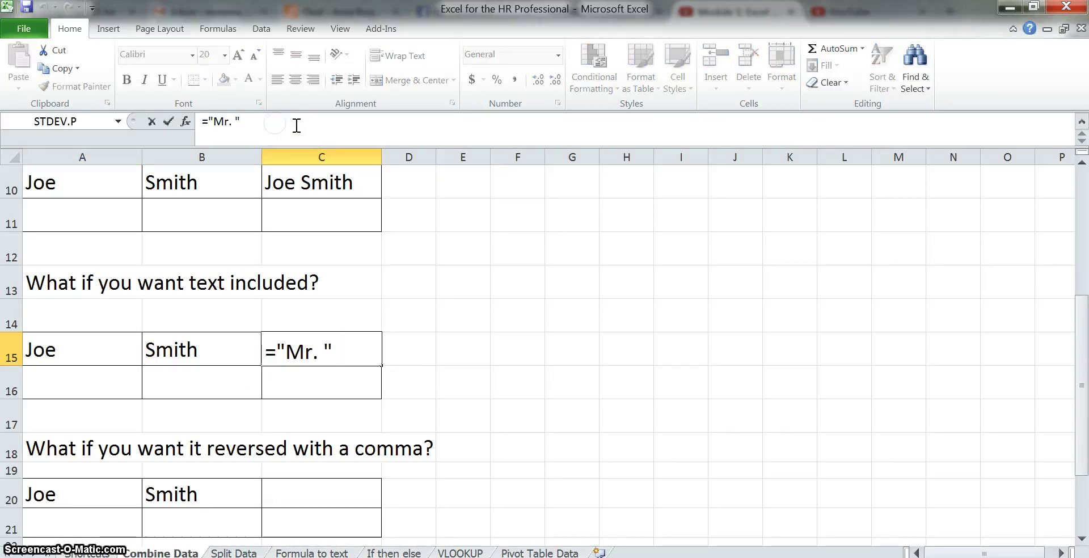
pyautogui.write('&')
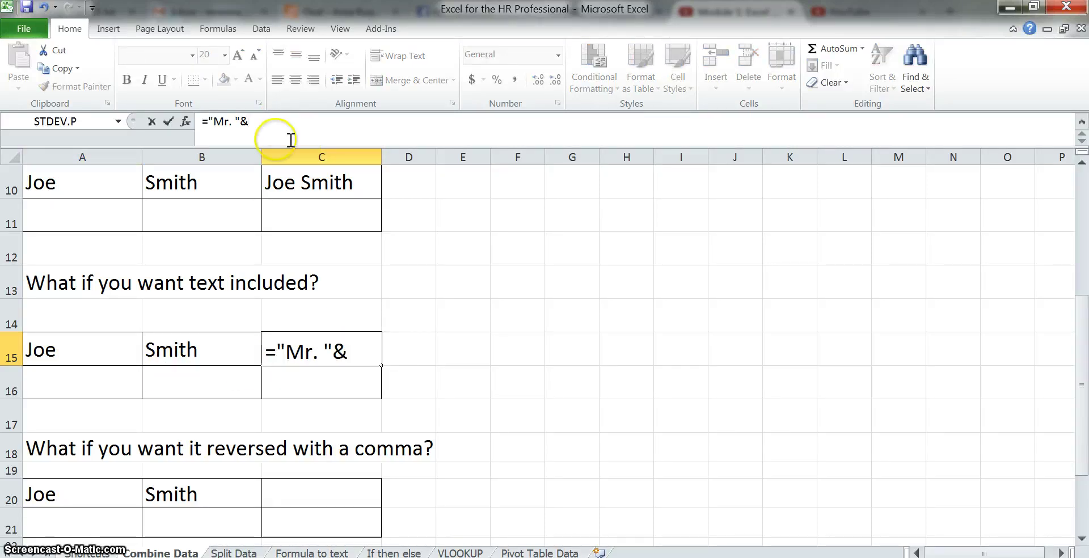
pyautogui.click(81, 352)
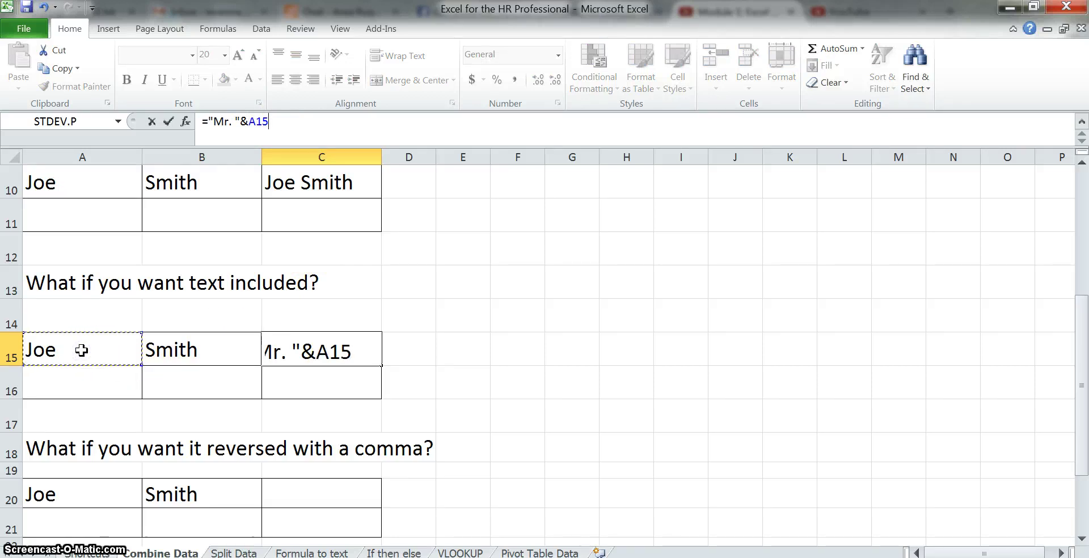
pyautogui.write('&" "')
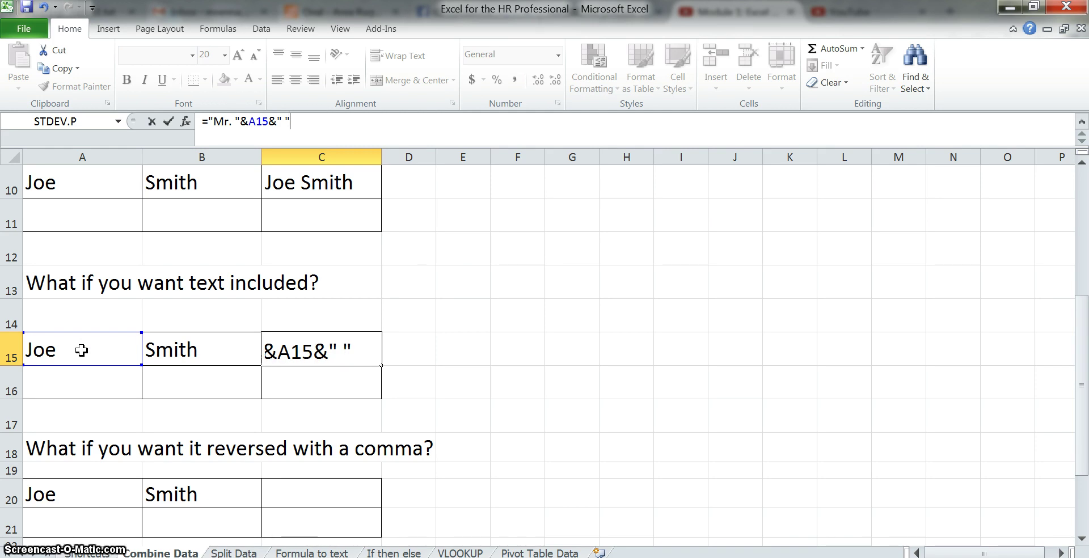
pyautogui.write('&')
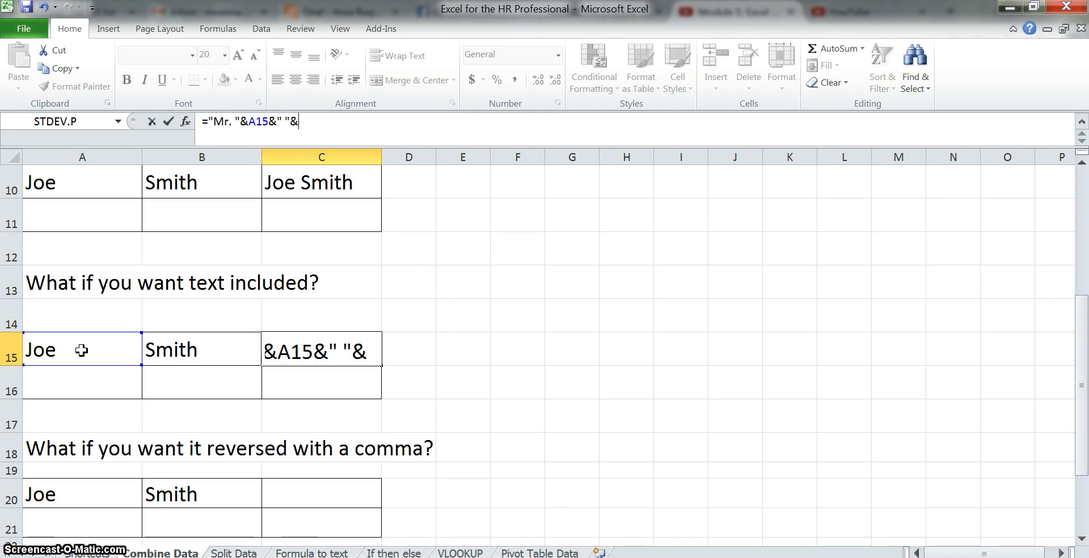
pyautogui.click(204, 347)
pyautogui.press('Return')
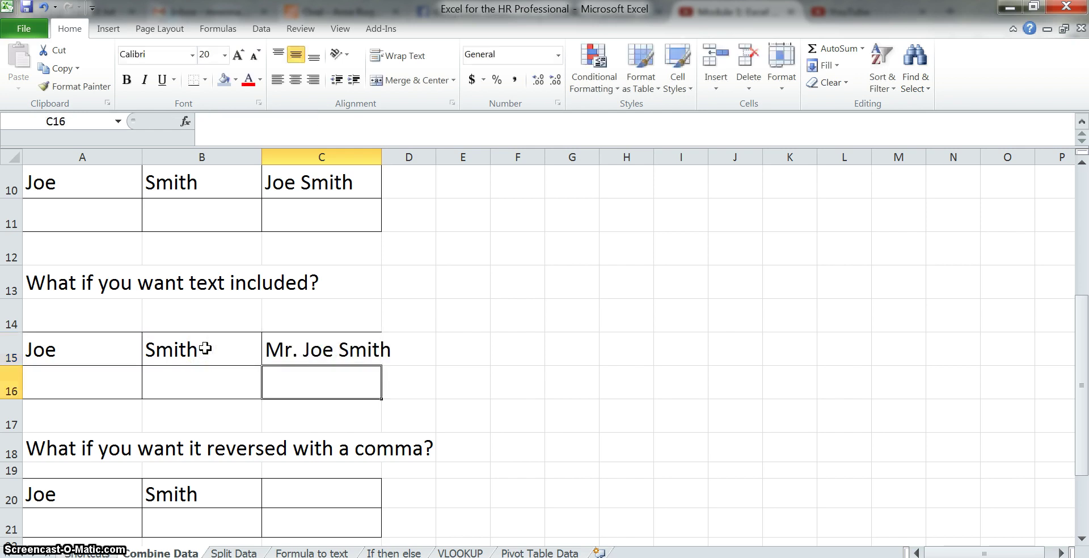
pyautogui.click(356, 349)
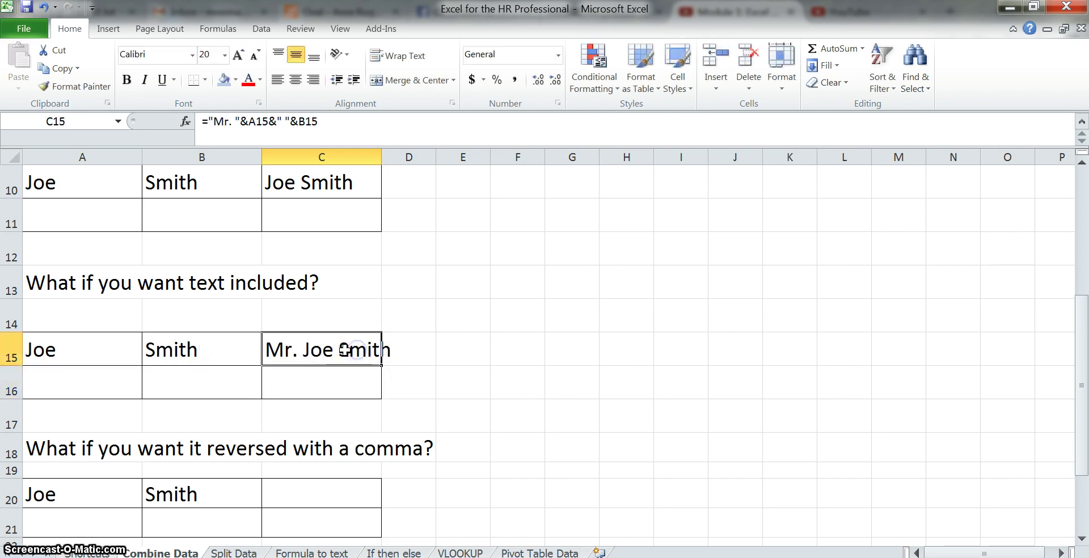
pyautogui.click(64, 375)
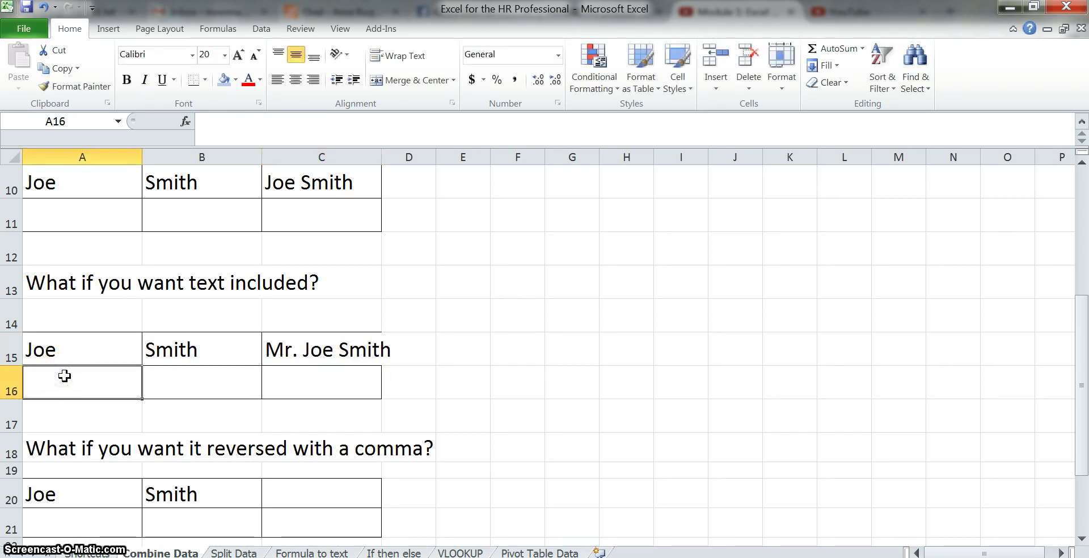
pyautogui.write('Don')
pyautogui.press('Tab')
pyautogui.write('Brown')
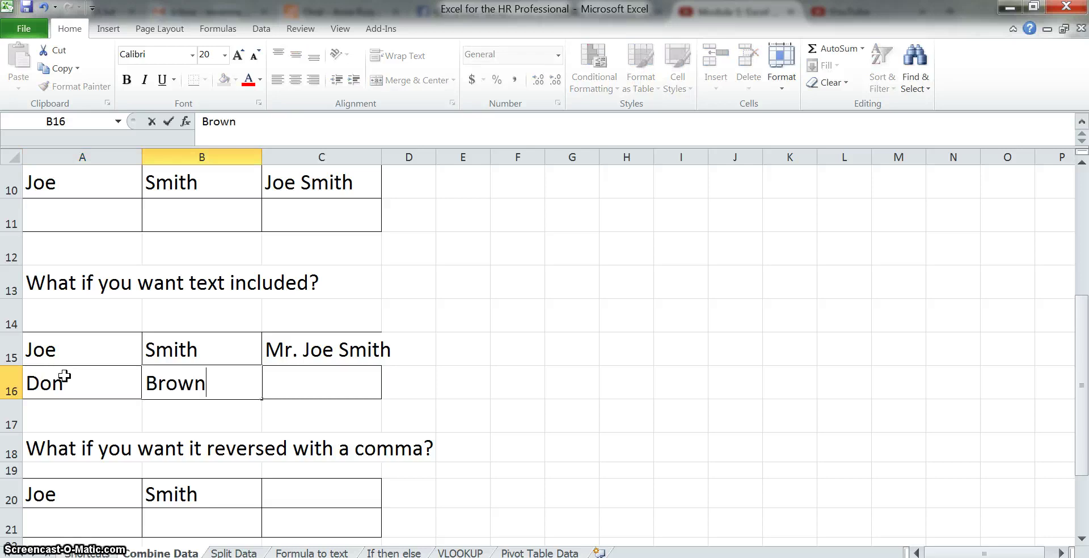
pyautogui.press('Tab')
# Copy the C15 formula into C16 so it produces Mr. Don Brown
pyautogui.press('Up')
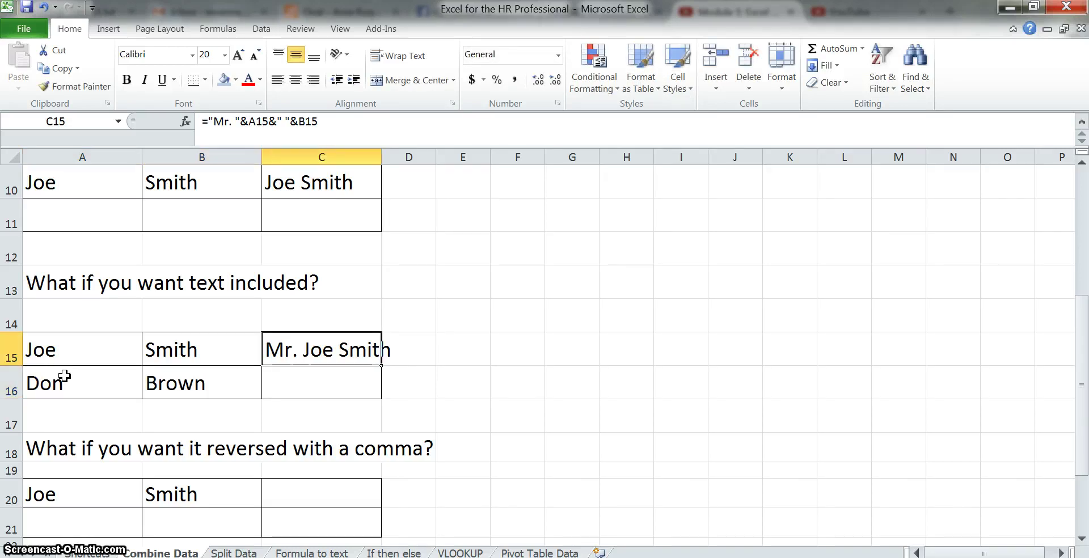
pyautogui.hotkey('ctrl', 'c')
pyautogui.press('Down')
pyautogui.press('Return')
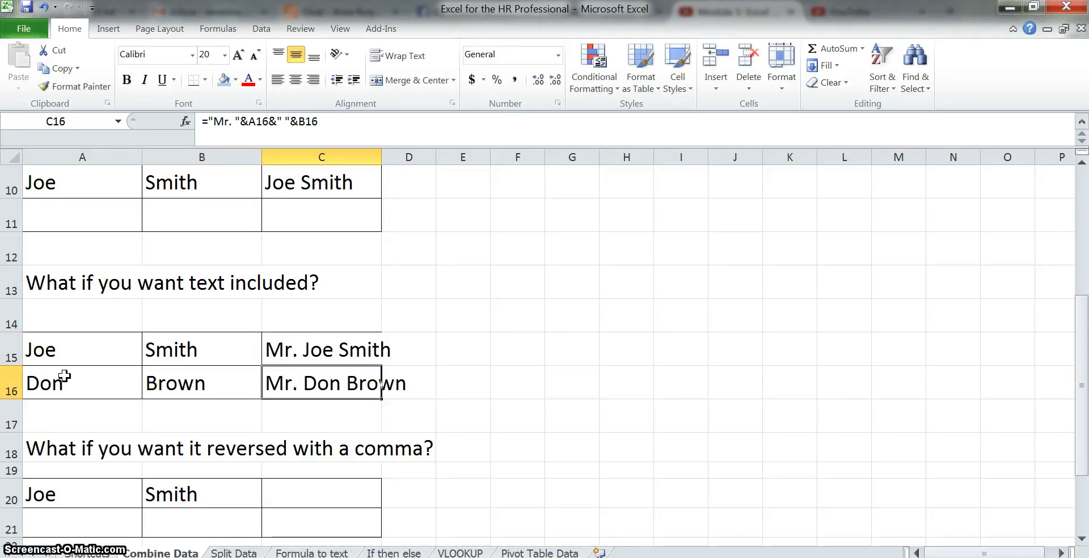
pyautogui.press('Up')
pyautogui.press('Down')
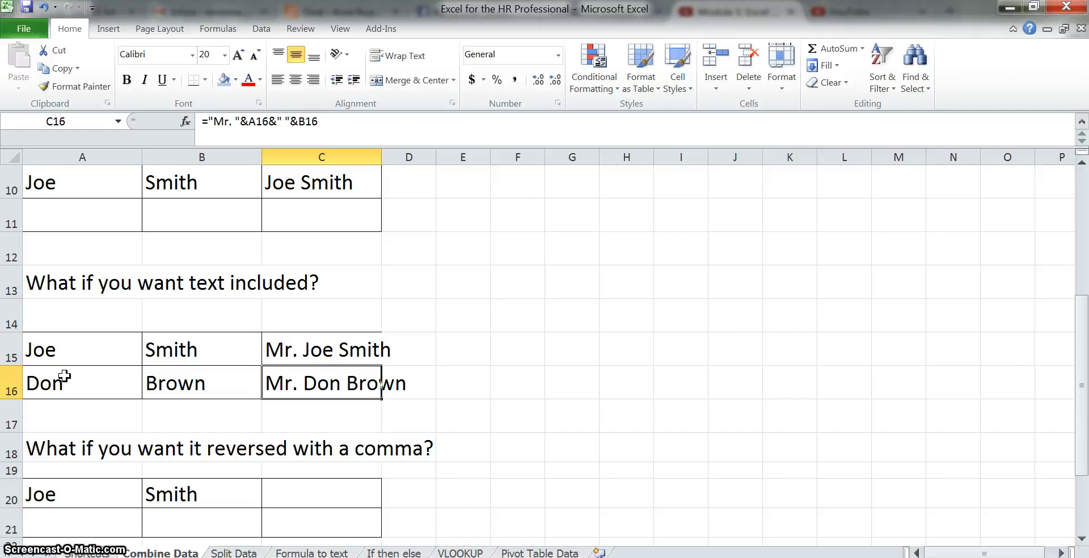
# Change A16 to Jane so C16 updates to Mr. Jane Brown, and compare both formulas
pyautogui.press('Left')
pyautogui.press('Left')
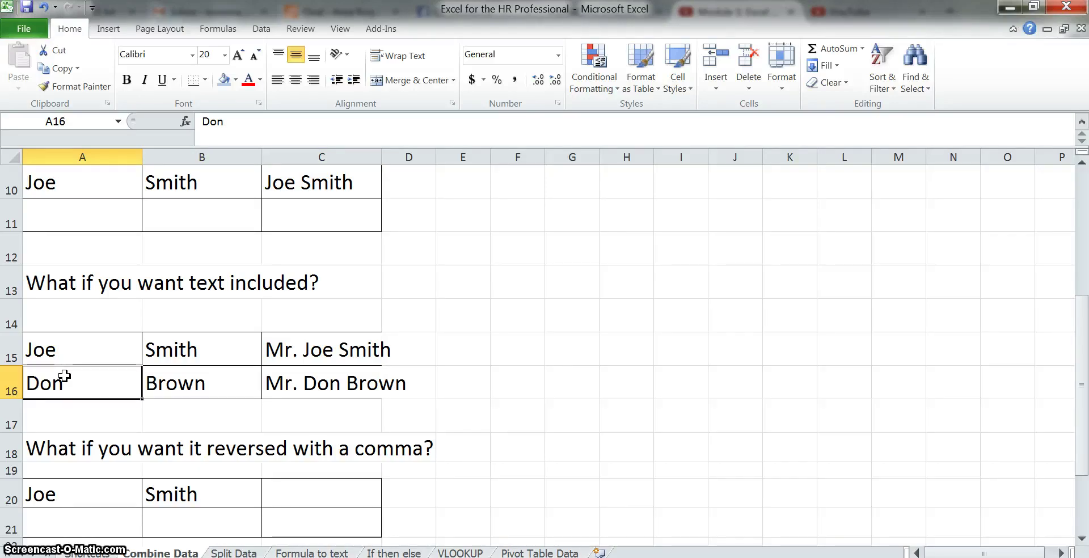
pyautogui.write('Jane')
pyautogui.press('Return')
pyautogui.press('Up')
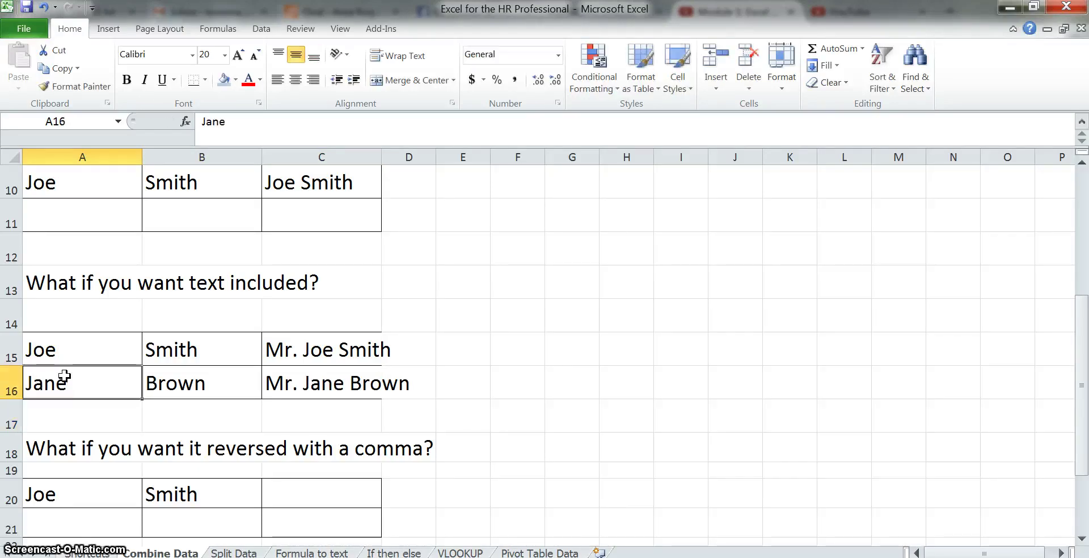
pyautogui.press('Right')
pyautogui.press('Right')
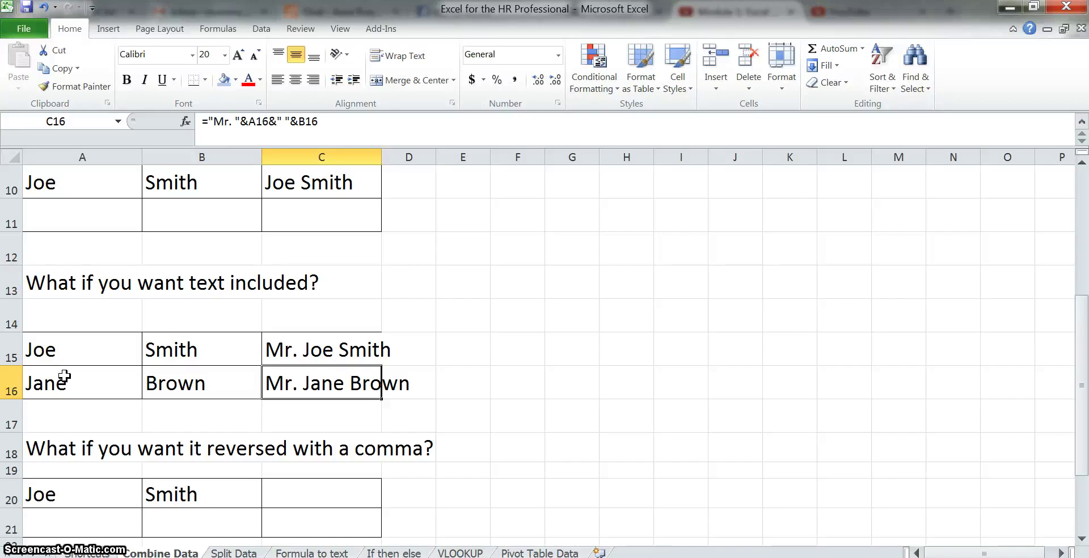
pyautogui.press('Up')
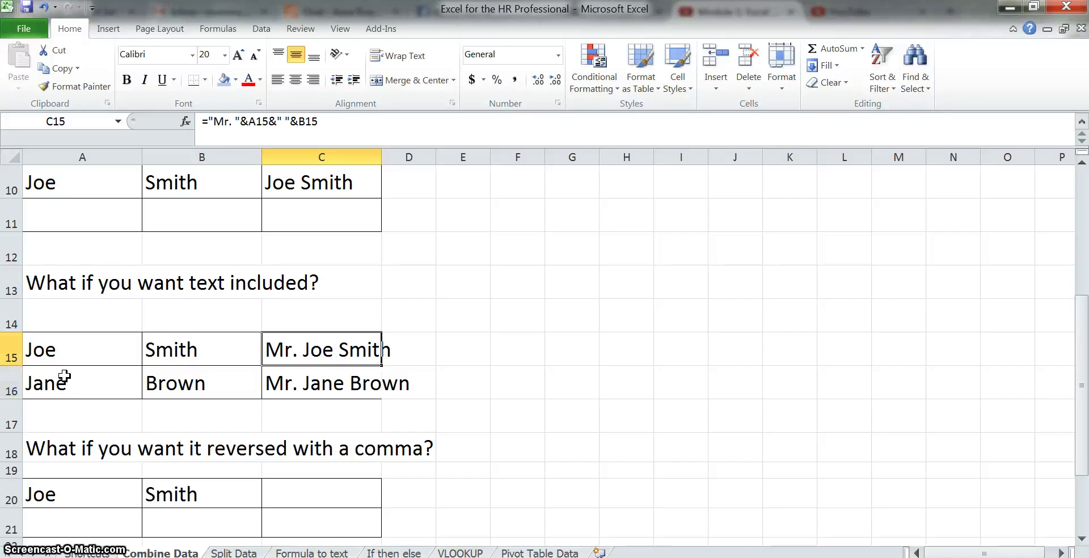
pyautogui.press('Down')
pyautogui.press('Up')
pyautogui.press('Down')
pyautogui.press('Down')
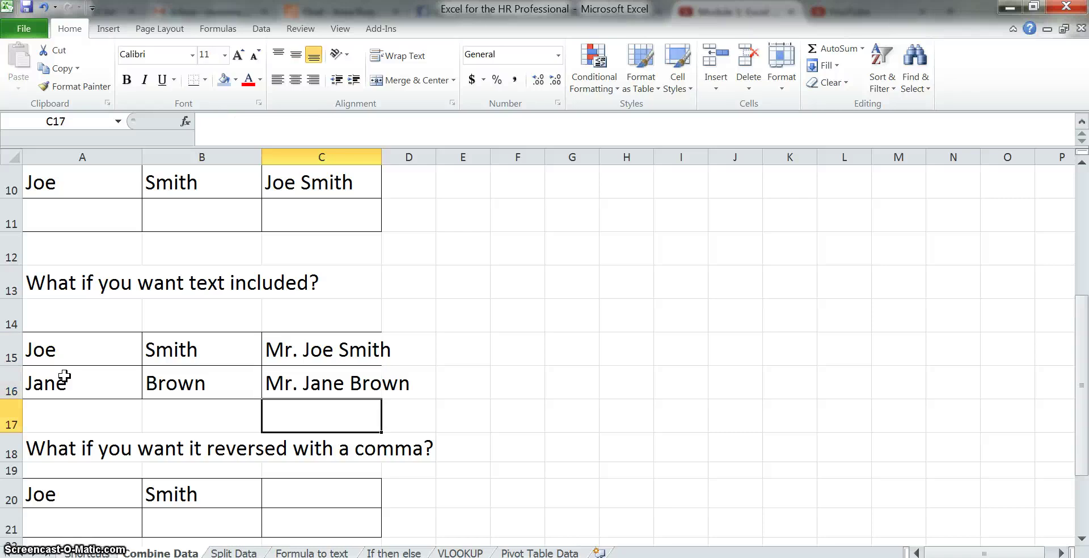
# Enter =B20&", "&A20 in C20 so it displays Smith, Joe
pyautogui.scroll(-2, 65, 377)
pyautogui.click(316, 295)
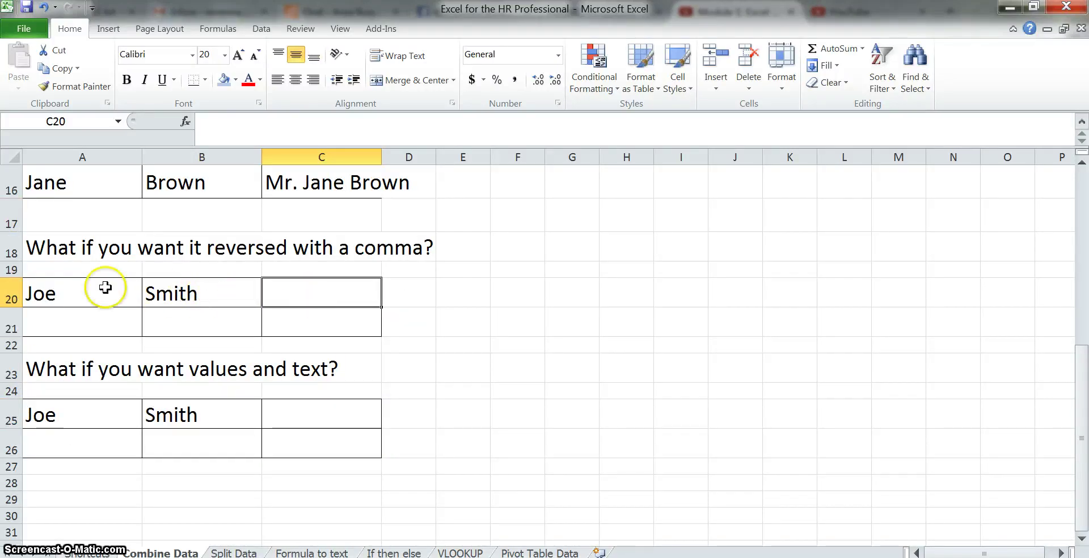
pyautogui.write('=')
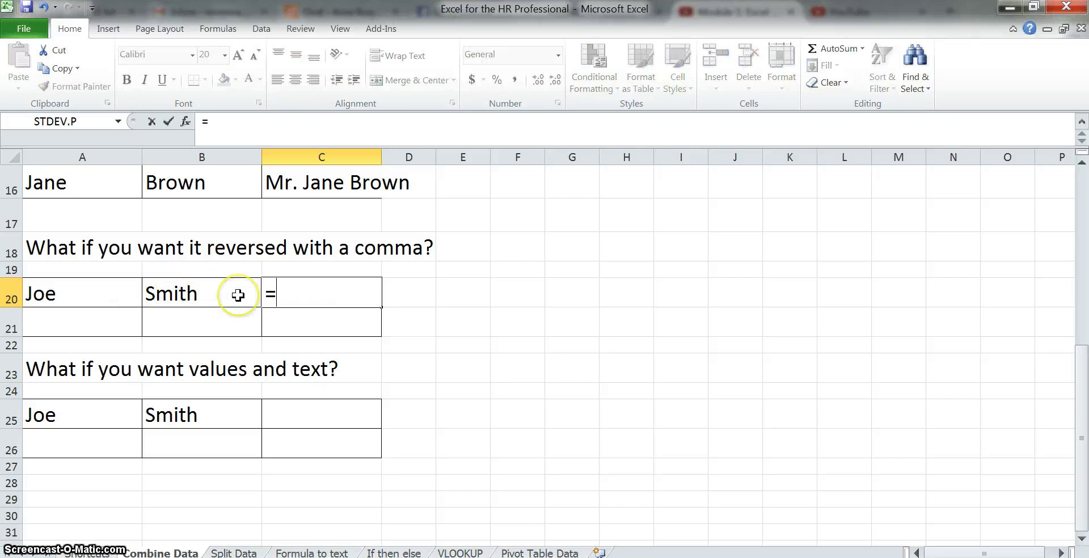
pyautogui.click(238, 295)
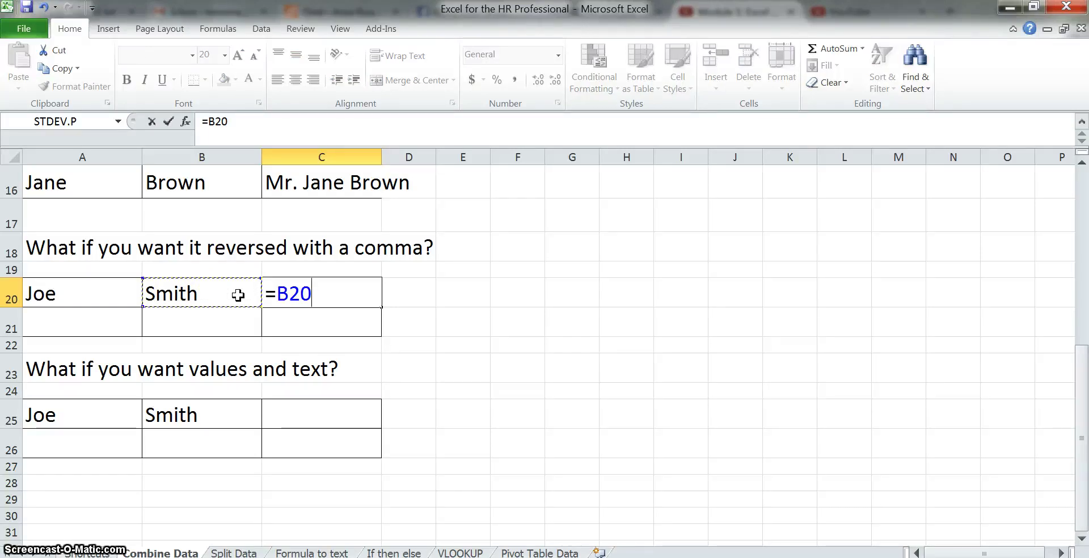
pyautogui.write('&')
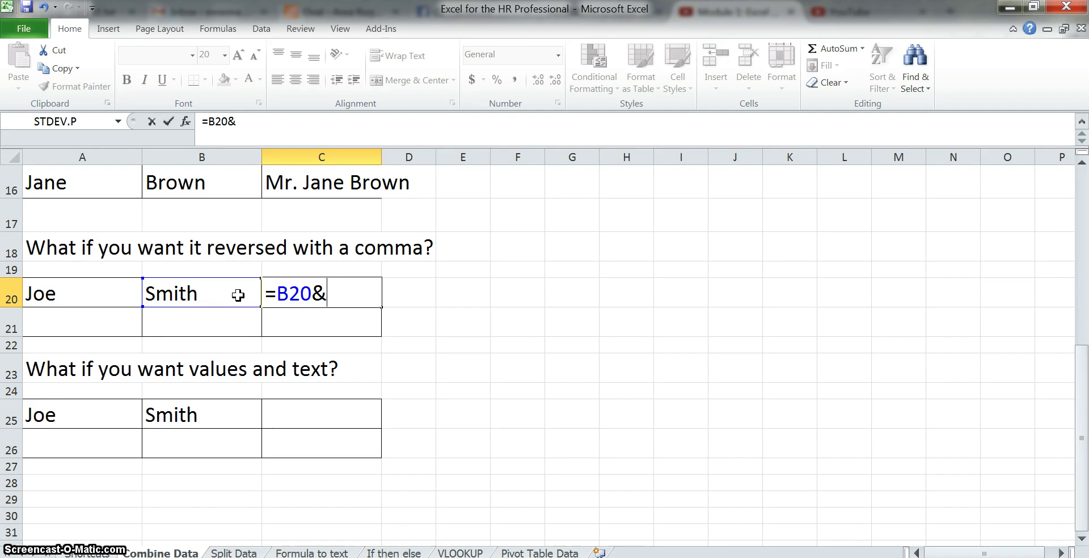
pyautogui.write('", "')
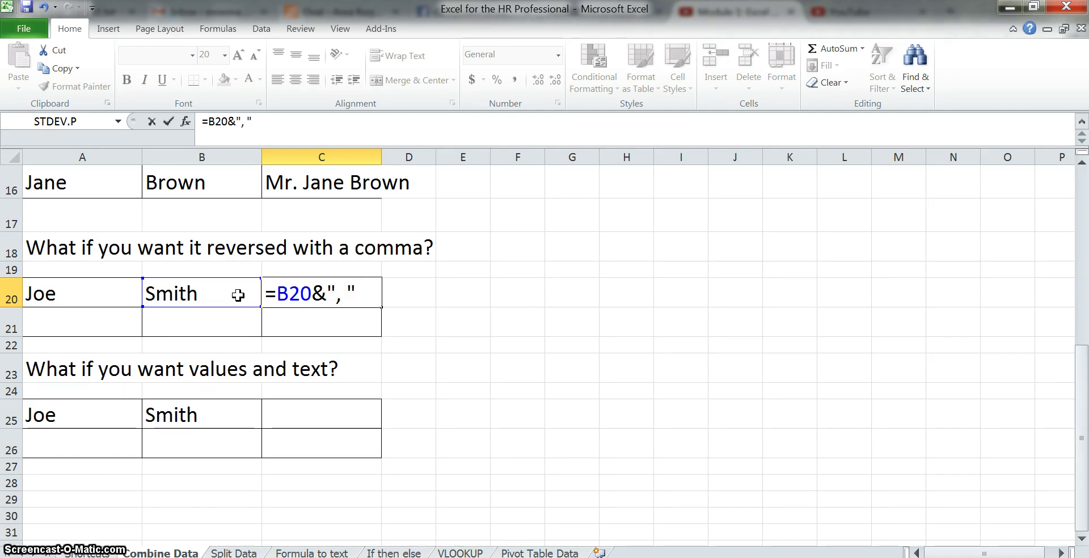
pyautogui.write('&')
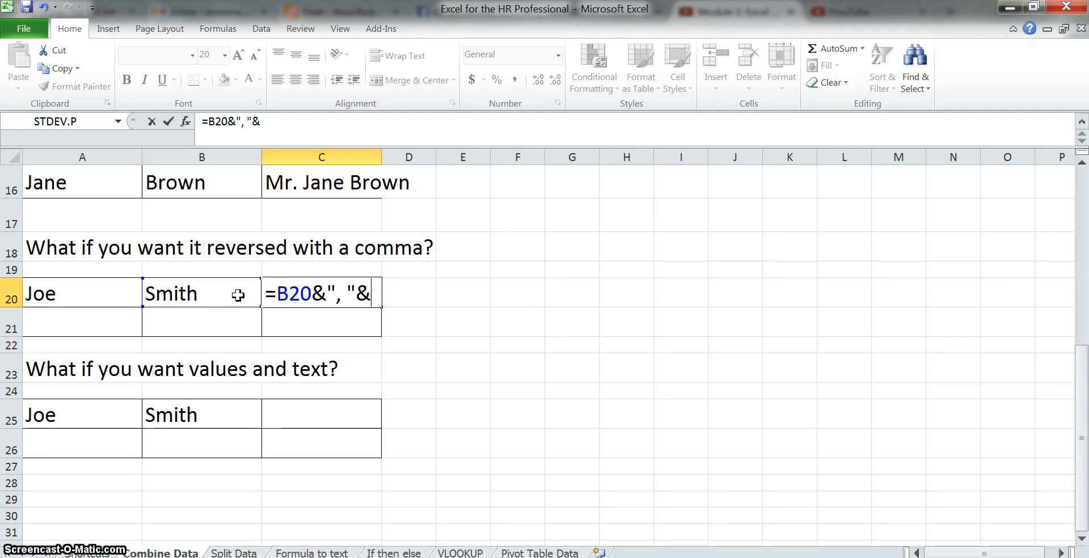
pyautogui.click(91, 293)
pyautogui.press('Return')
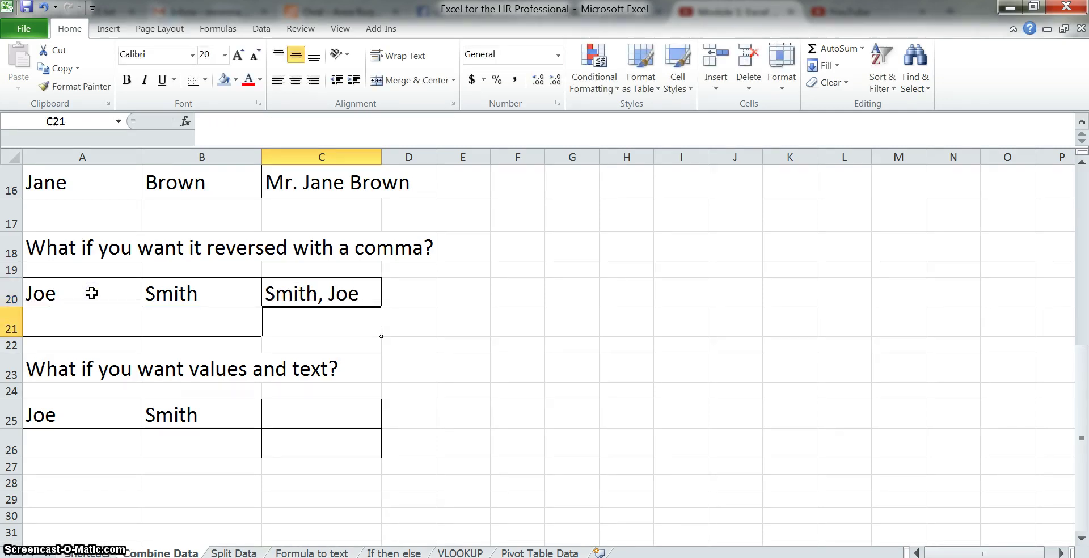
pyautogui.press('Down')
pyautogui.press('Down')
pyautogui.press('Down')
pyautogui.press('Down')
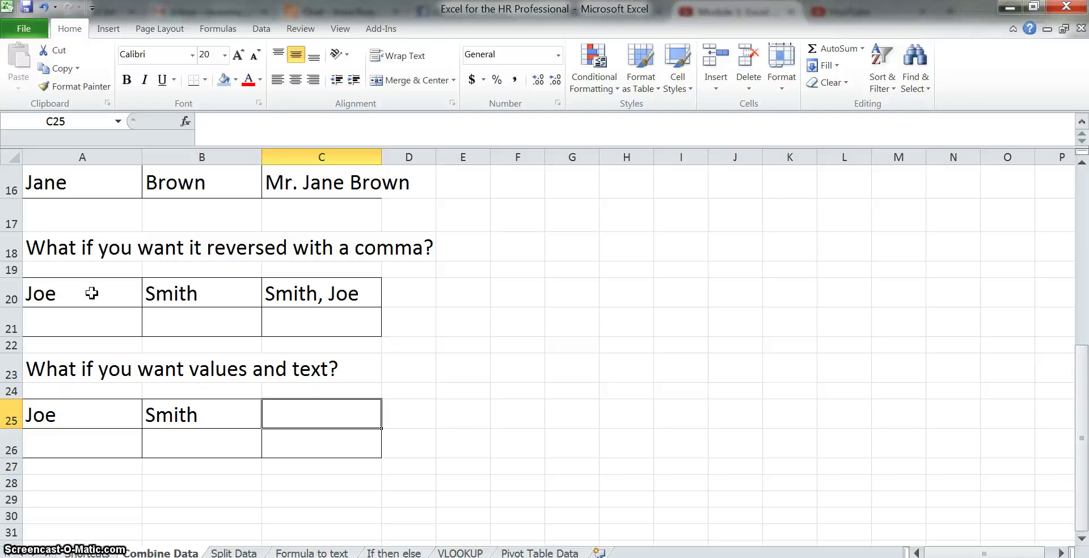
# Enter =A25&" "&B25&001 in C25, which displays Joe Smith1
pyautogui.write('=')
pyautogui.press('Left')
pyautogui.press('Left')
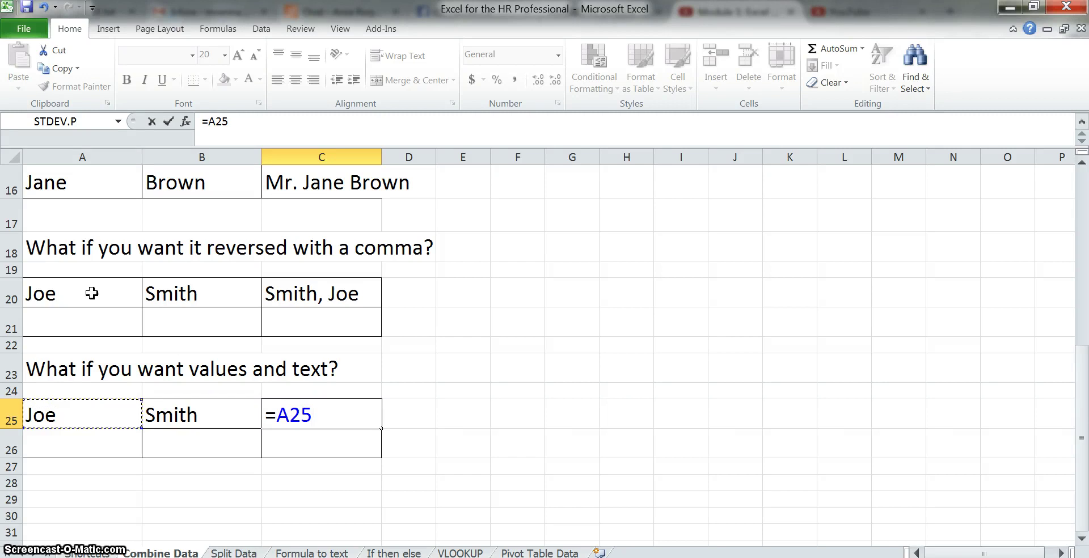
pyautogui.write('&" "')
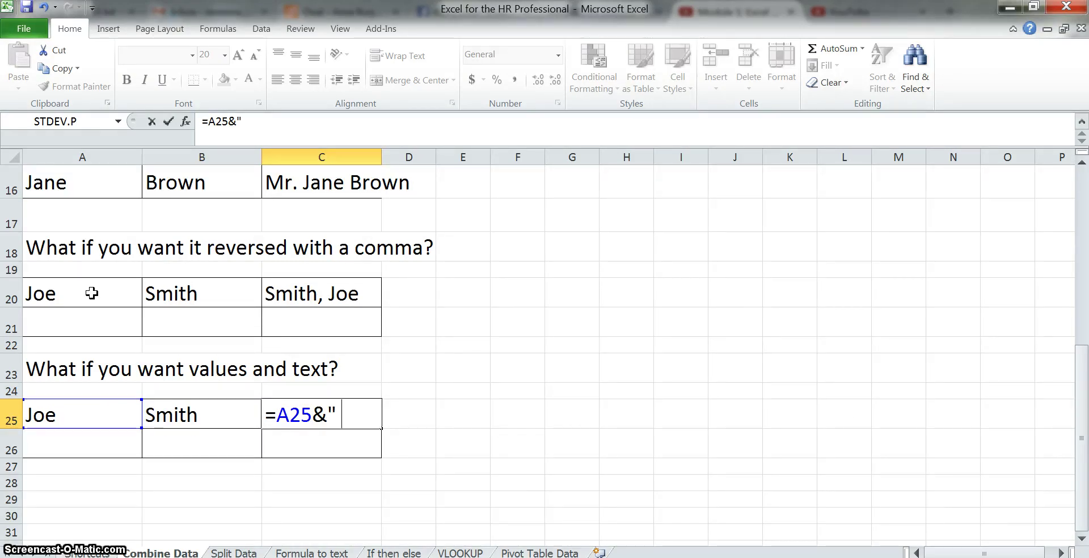
pyautogui.write('&')
pyautogui.press('Left')
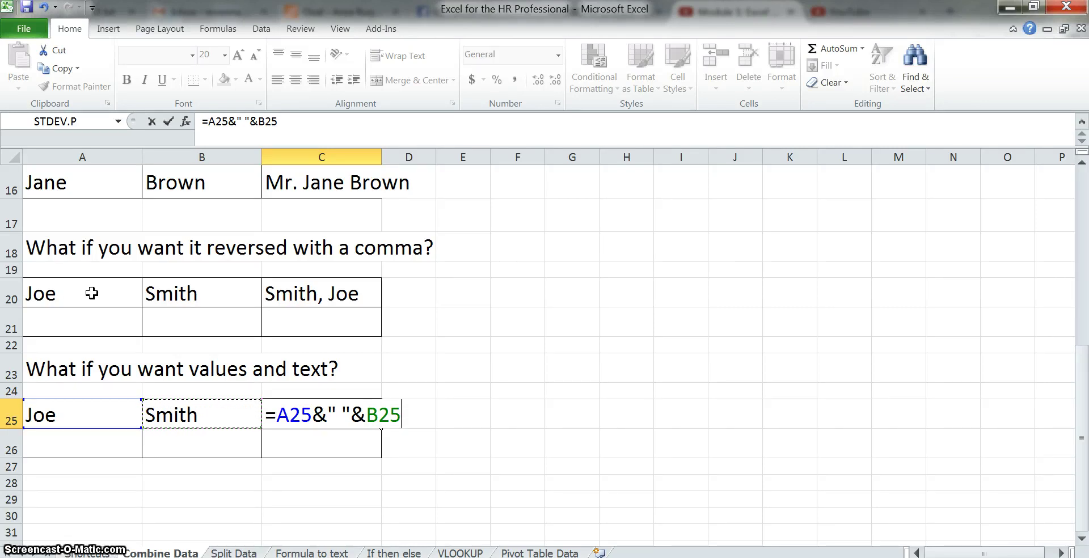
pyautogui.write('&001')
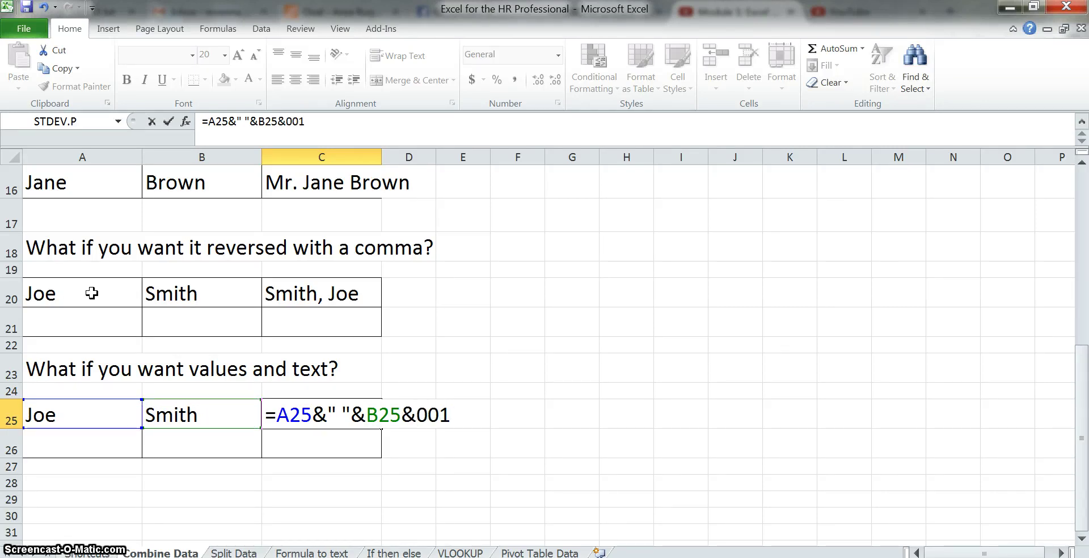
pyautogui.hotkey('ctrl', 'Return')
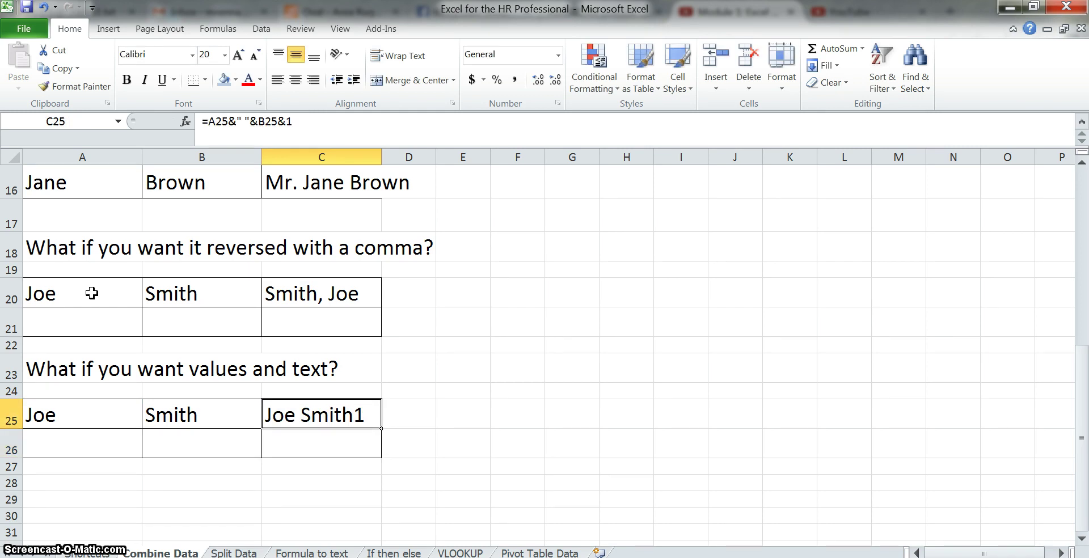
pyautogui.press('F2')
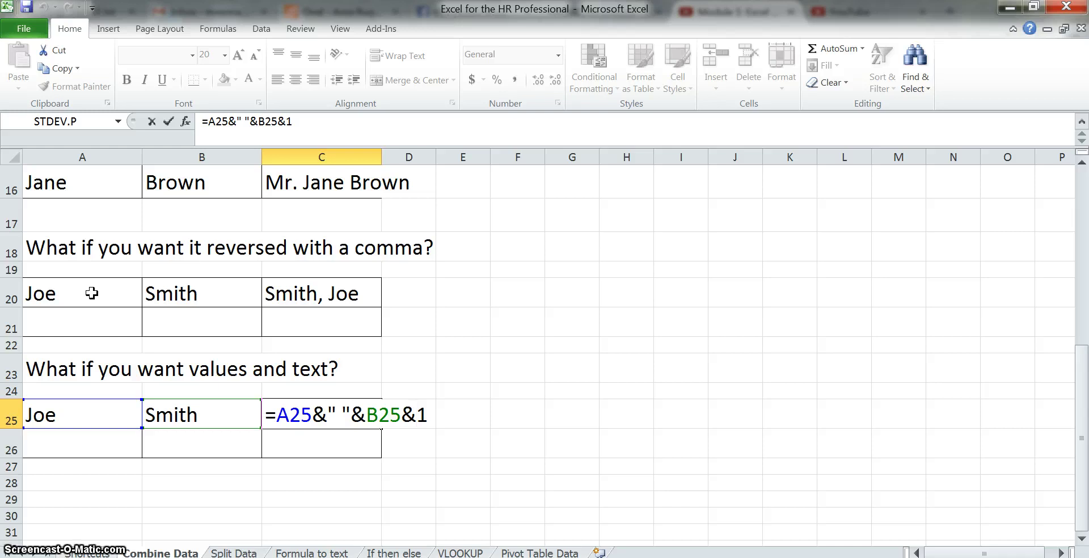
# Wrap 001 in quotes in the C25 formula so it shows Joe Smith001
pyautogui.write('"')
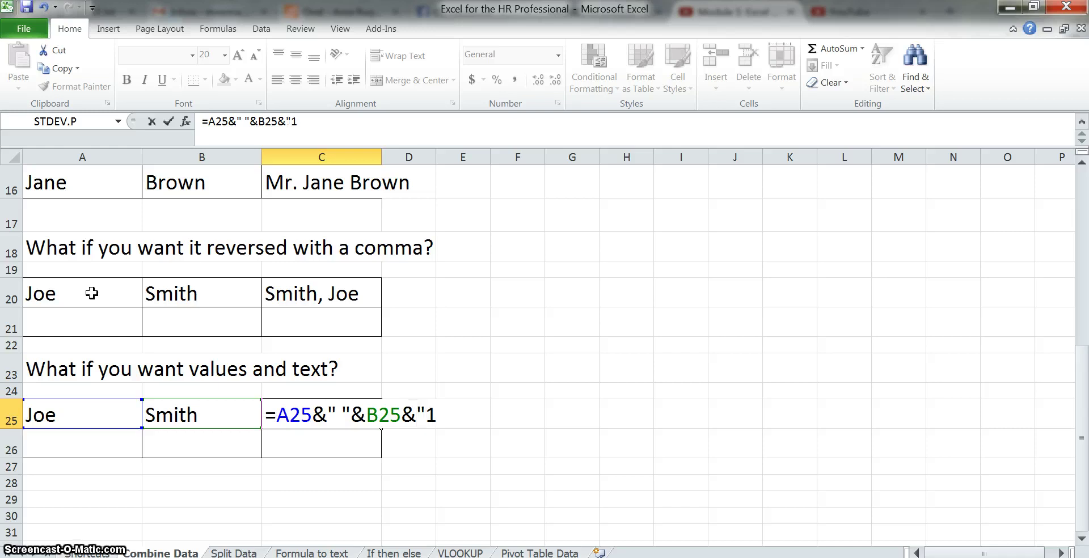
pyautogui.write('001"')
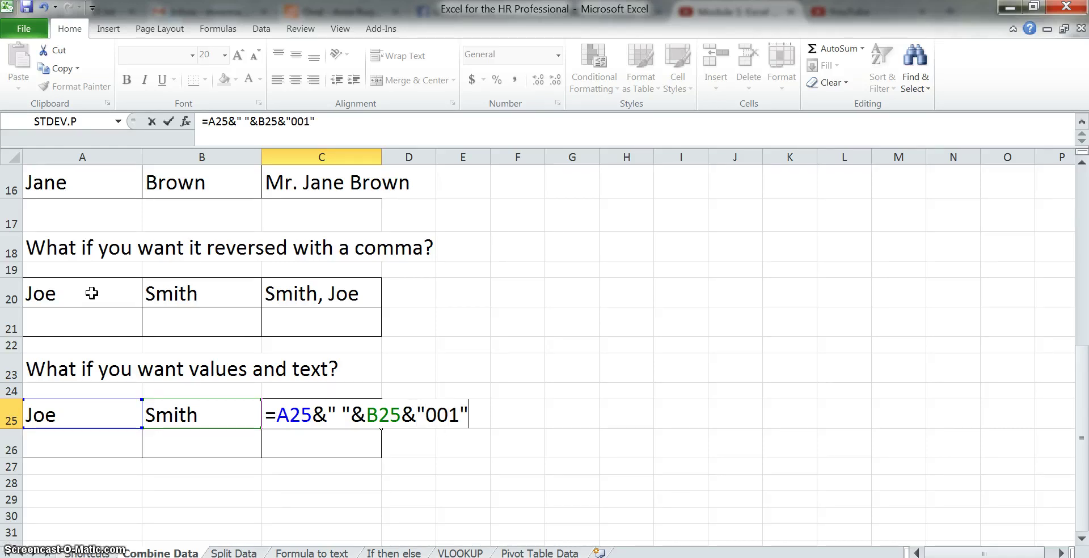
pyautogui.press('Return')
pyautogui.press('Up')
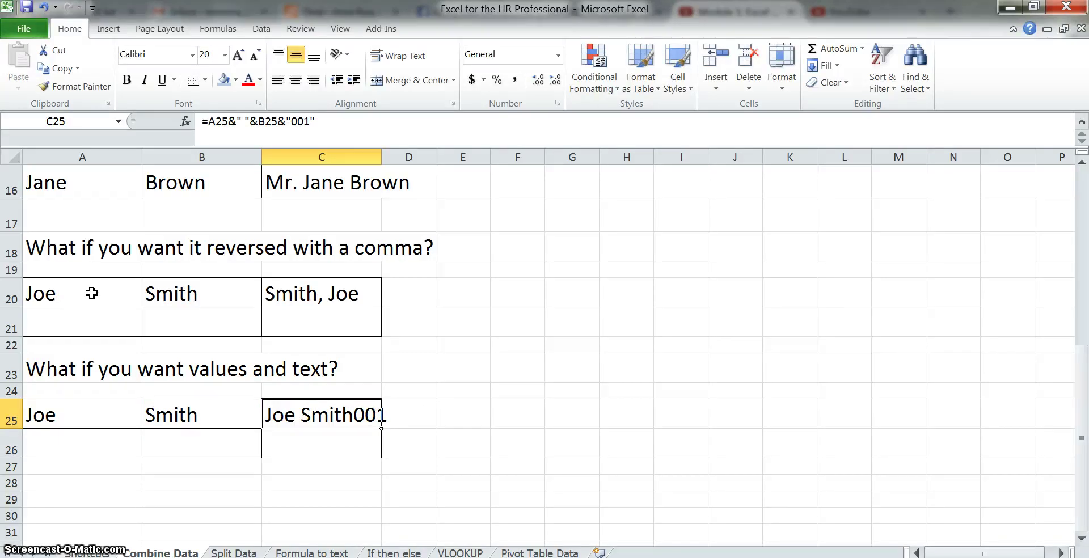
# Remove the quotes around 001 so C25 shows Joe Smith1, then return to cell A1
pyautogui.press('F2')
pyautogui.press('Left')
pyautogui.press('Left')
pyautogui.press('Left')
pyautogui.press('Left')
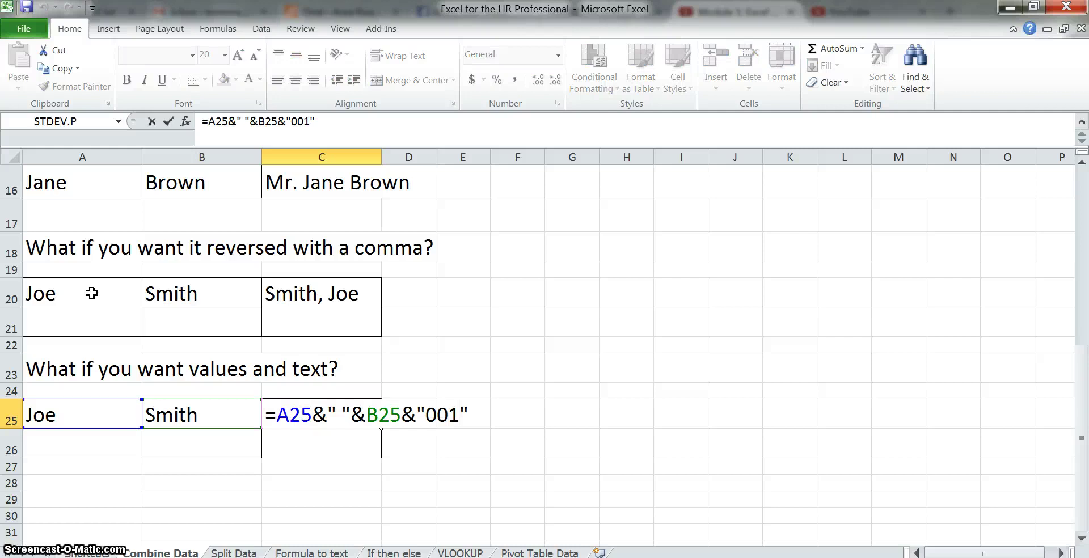
pyautogui.press('BackSpace')
pyautogui.press('Right')
pyautogui.press('Right')
pyautogui.press('Right')
pyautogui.press('Delete')
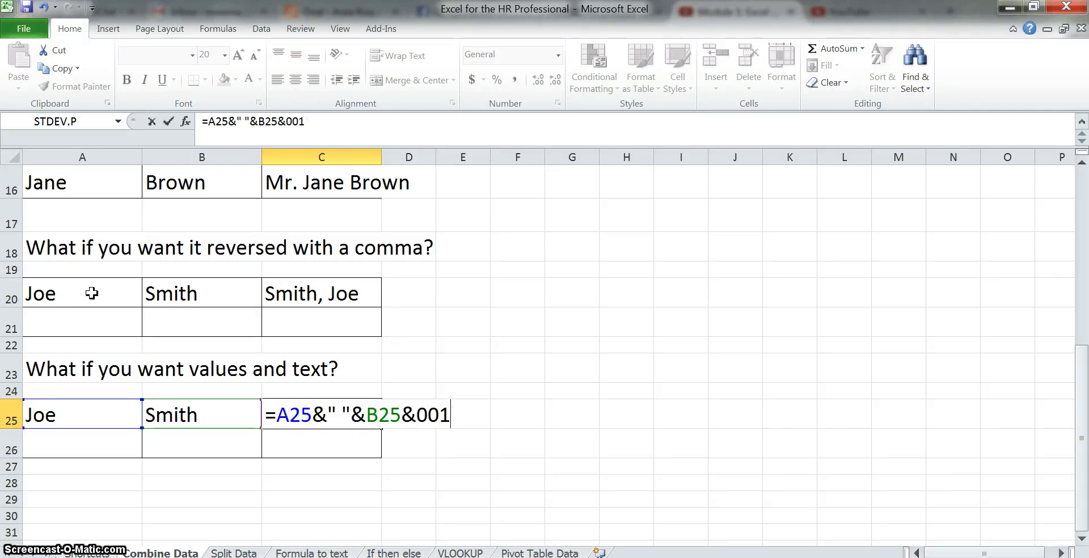
pyautogui.press('Return')
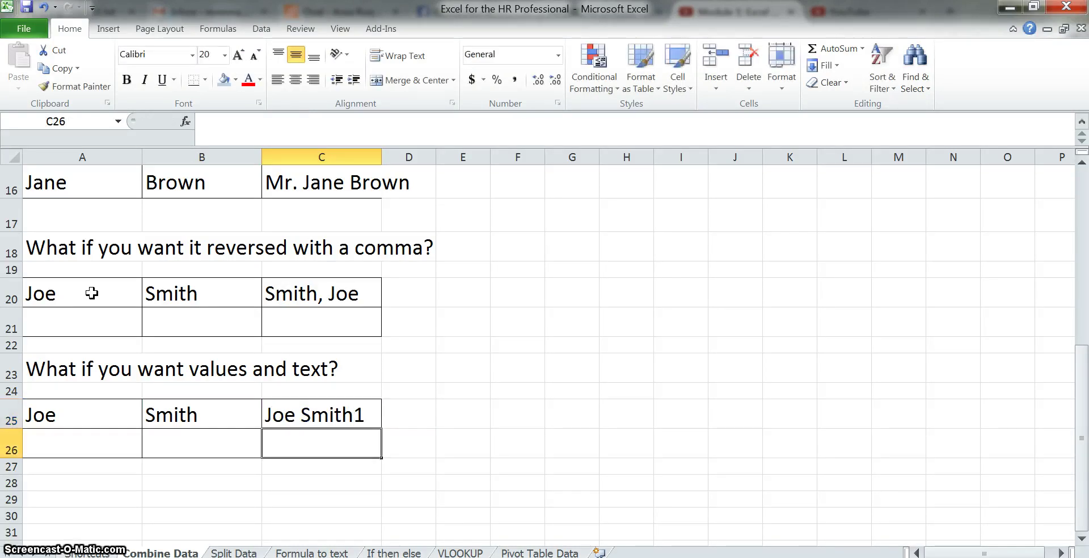
pyautogui.hotkey('ctrl', 'Home')
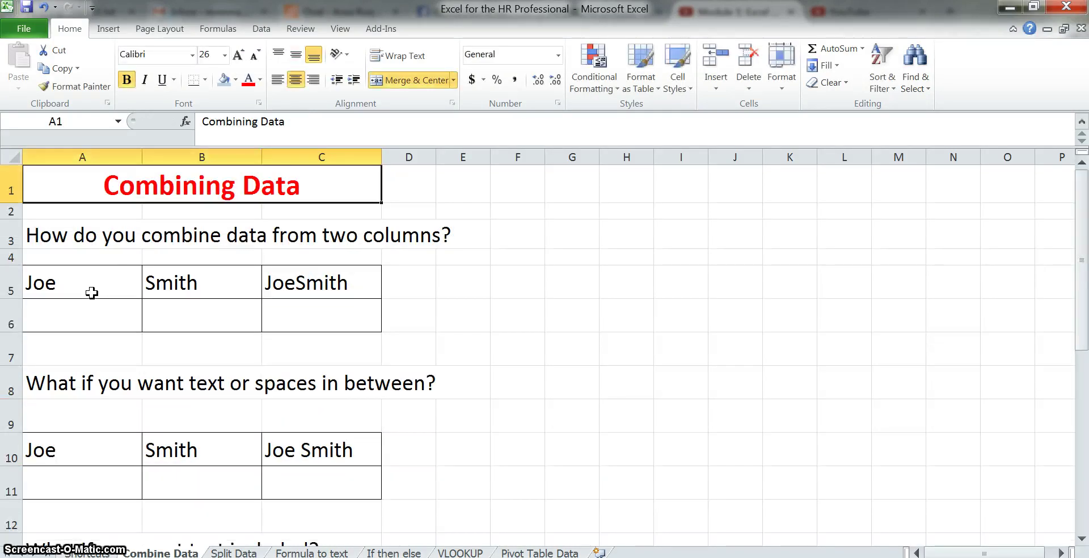